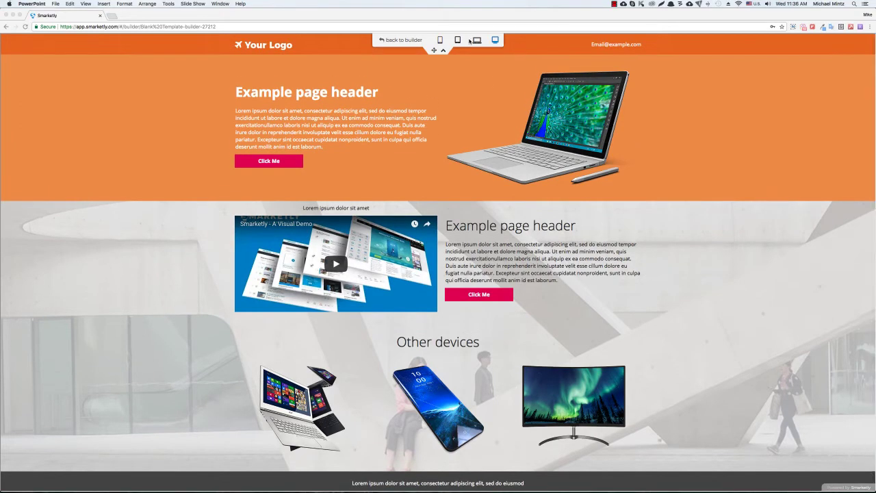
Step: Preview the page at tablet landscape, tablet portrait and phone sizes, then return to desktop
{"action": "left_click", "coordinate": [477, 42]}
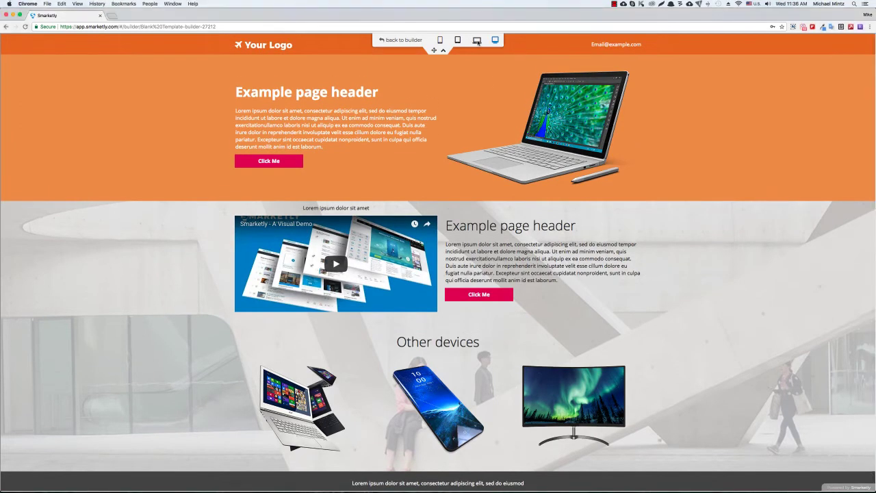
{"action": "left_click", "coordinate": [477, 42]}
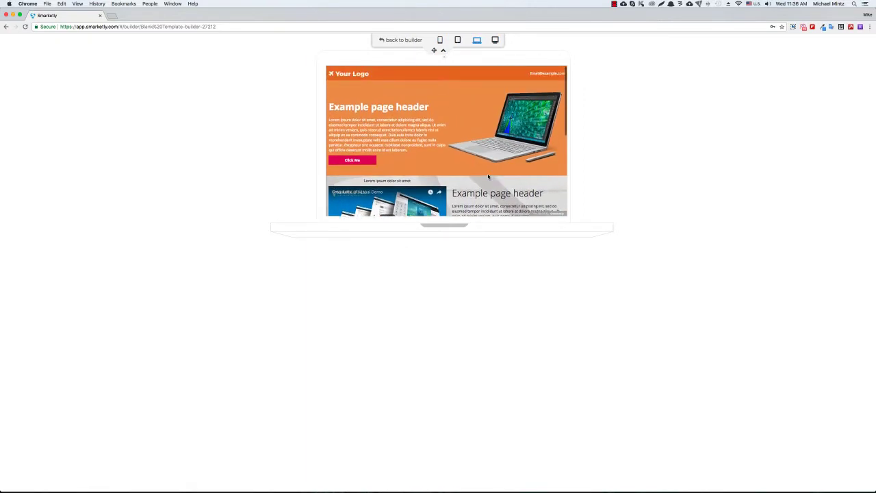
{"action": "left_click", "coordinate": [457, 40]}
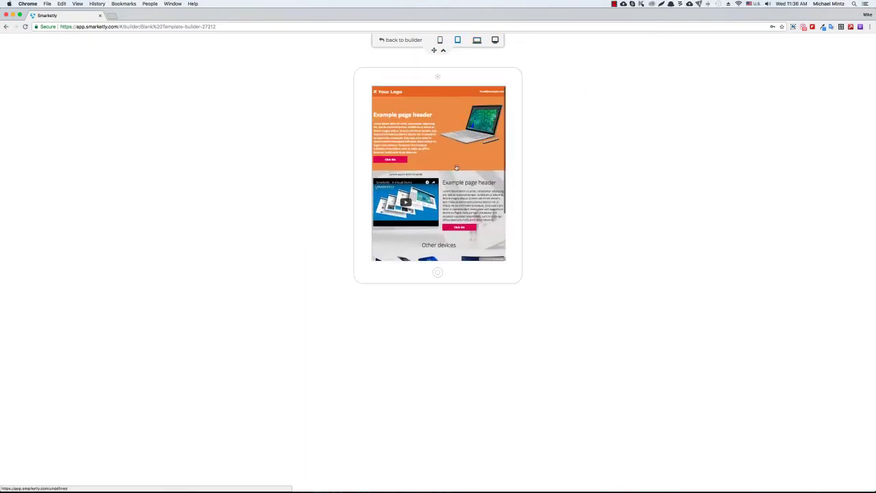
{"action": "left_click", "coordinate": [440, 39]}
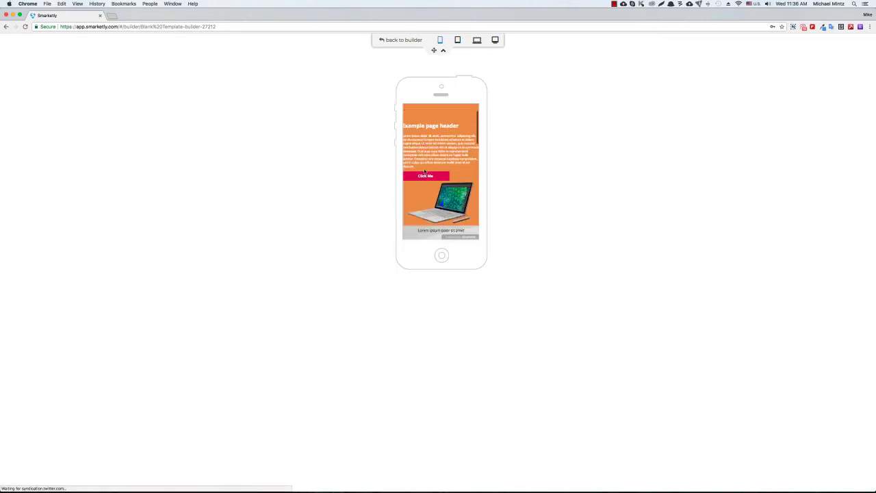
{"action": "left_click", "coordinate": [495, 41]}
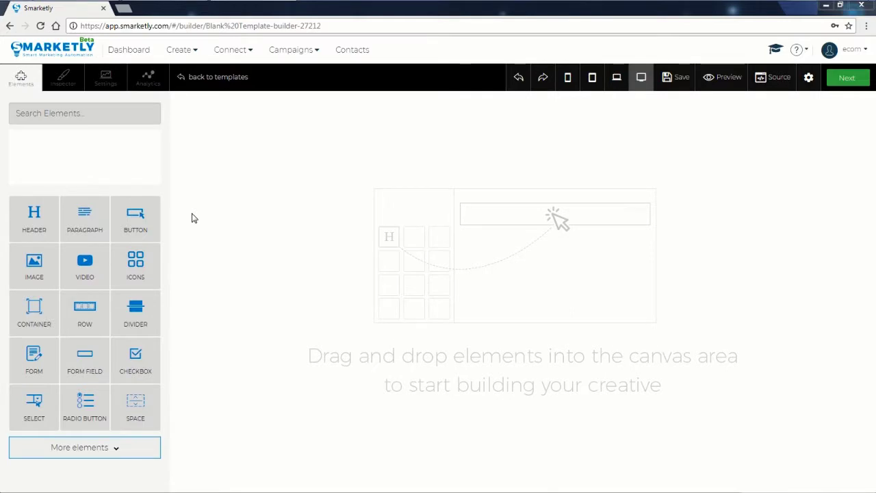
Step: Add a Container to the empty canvas and remove its 'container' class so it spans full width
{"action": "left_click_drag", "start_coordinate": [34, 312], "coordinate": [422, 131]}
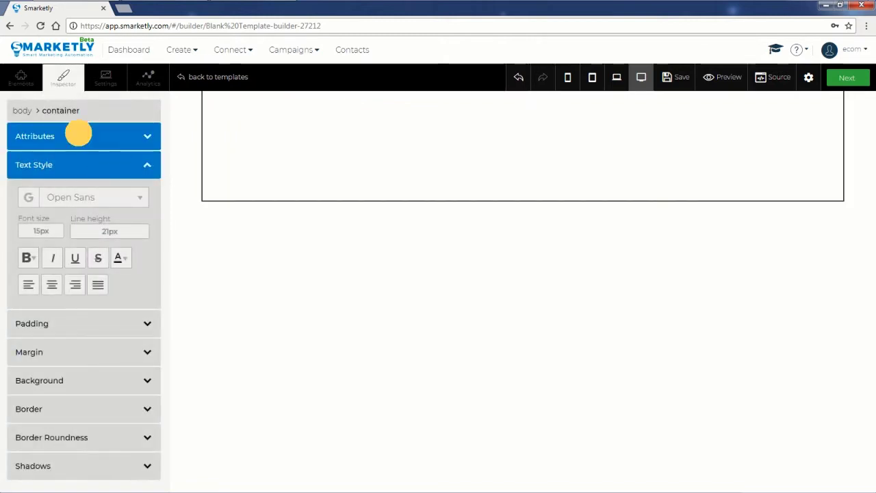
{"action": "left_click", "coordinate": [78, 136]}
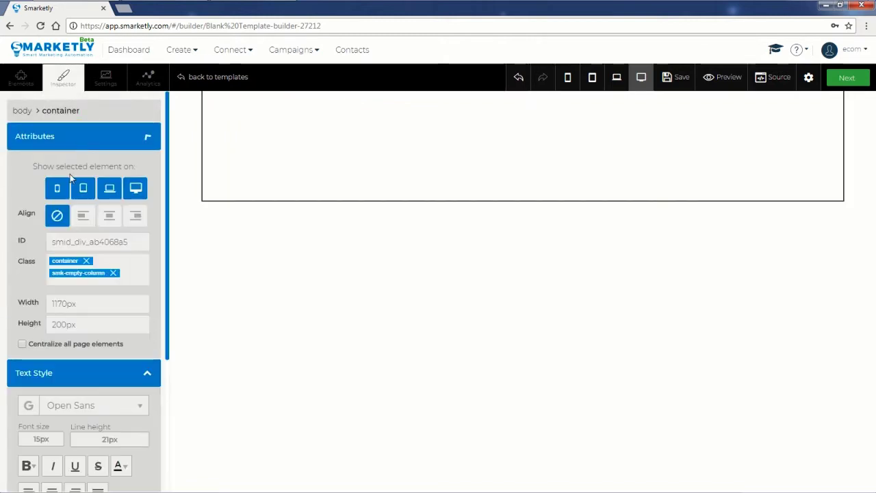
{"action": "left_click", "coordinate": [87, 260]}
{"action": "left_click", "coordinate": [358, 127]}
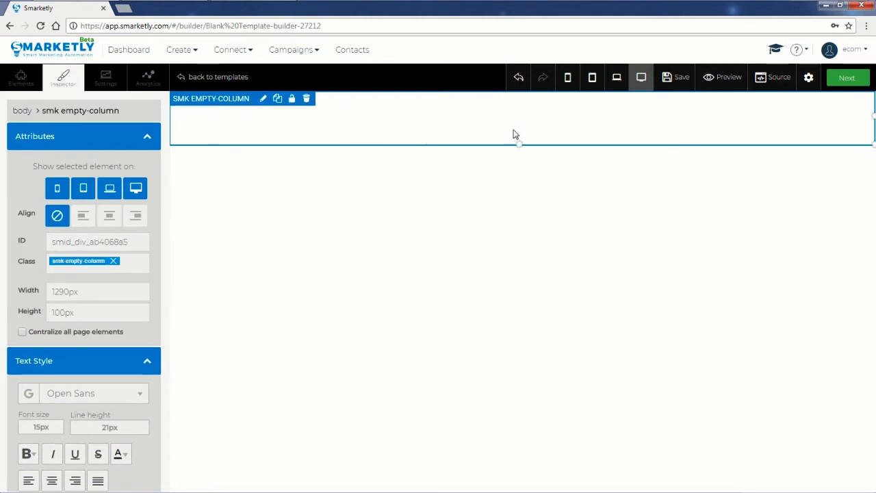
Step: Place a Row at the top of the full-width section and select the outer section
{"action": "left_click", "coordinate": [21, 77]}
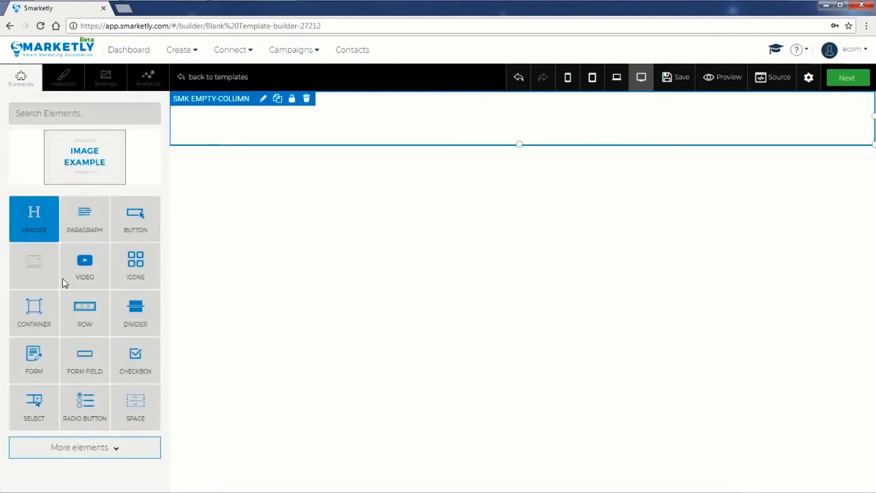
{"action": "left_click", "coordinate": [123, 294]}
{"action": "left_click_drag", "start_coordinate": [123, 294], "coordinate": [388, 119]}
{"action": "left_click", "coordinate": [190, 118]}
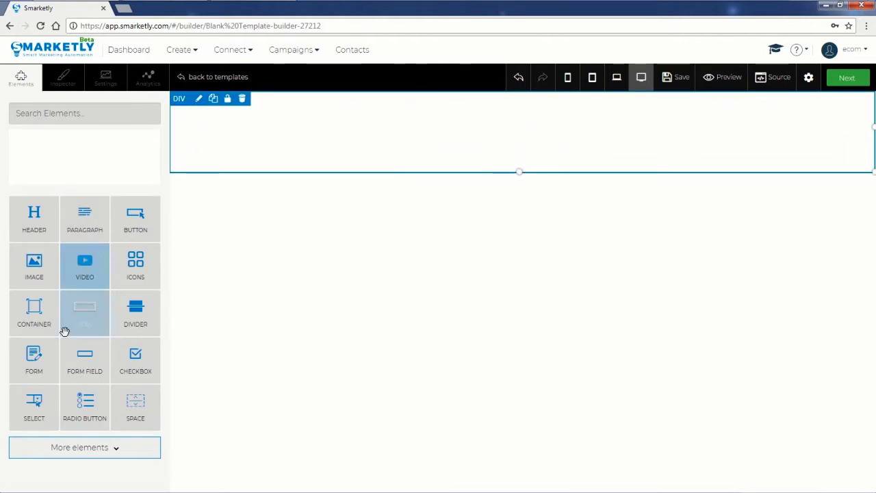
Step: Set the top section's background colour to orange #e37020 in the Inspector
{"action": "left_click", "coordinate": [63, 77]}
{"action": "scroll", "coordinate": [103, 362], "scroll_direction": "down", "scroll_amount": 3}
{"action": "left_click", "coordinate": [82, 446]}
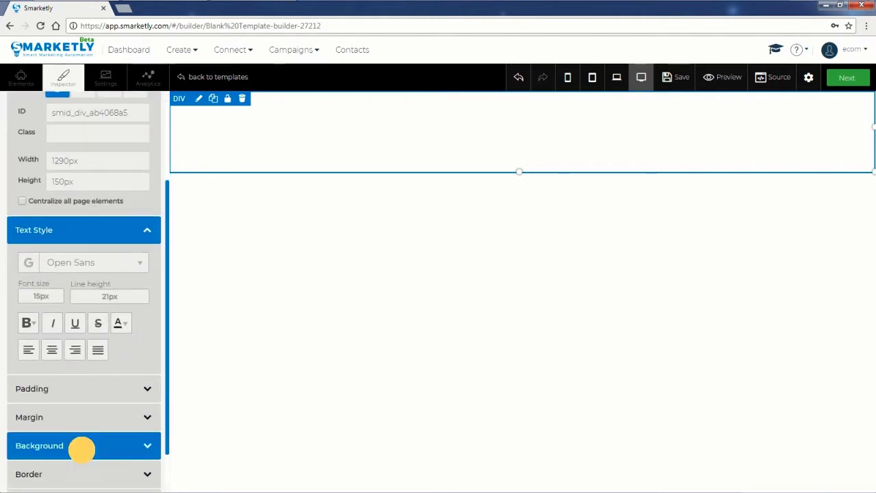
{"action": "scroll", "coordinate": [84, 411], "scroll_direction": "down", "scroll_amount": 3}
{"action": "left_click", "coordinate": [43, 386]}
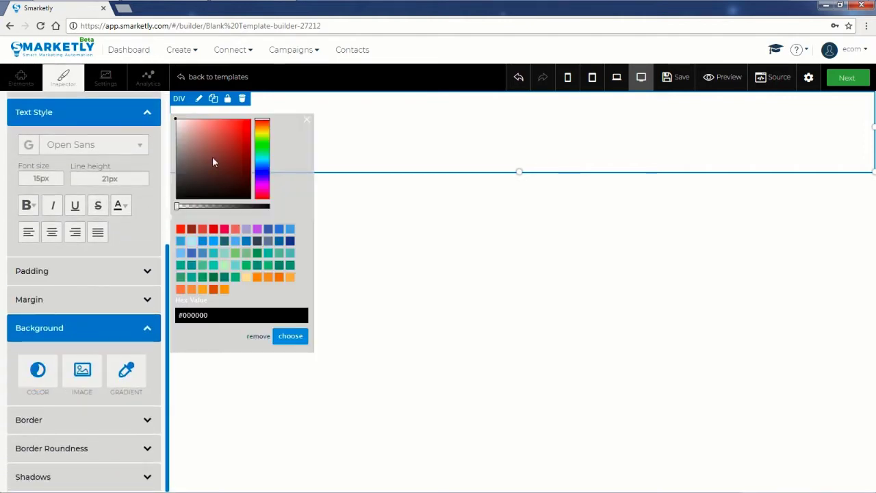
{"action": "left_click", "coordinate": [264, 127]}
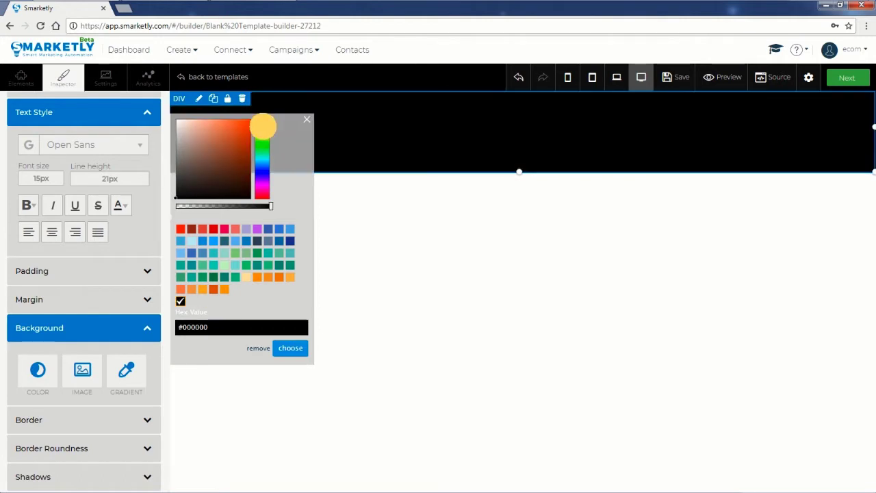
{"action": "mouse_move", "coordinate": [233, 135]}
{"action": "left_mouse_down"}
{"action": "mouse_move", "coordinate": [237, 127]}
{"action": "mouse_move", "coordinate": [239, 136]}
{"action": "left_mouse_up"}
{"action": "left_click", "coordinate": [260, 126]}
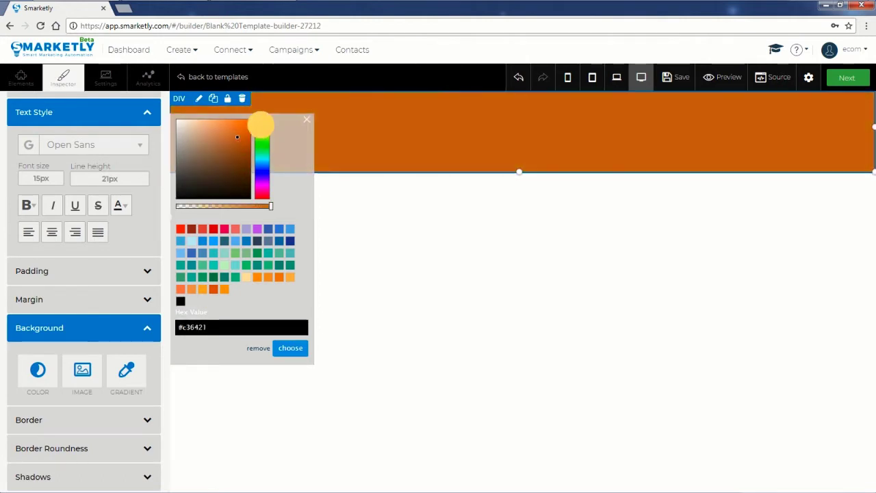
{"action": "left_click", "coordinate": [239, 128]}
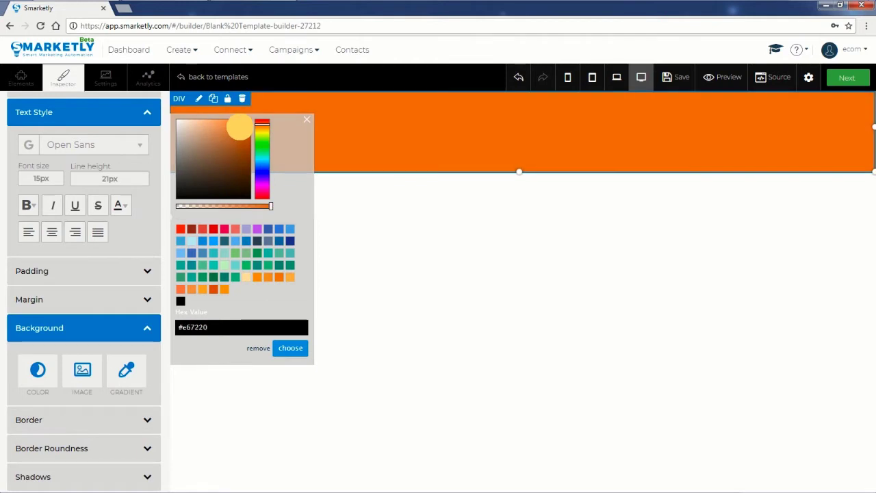
{"action": "left_click", "coordinate": [308, 122]}
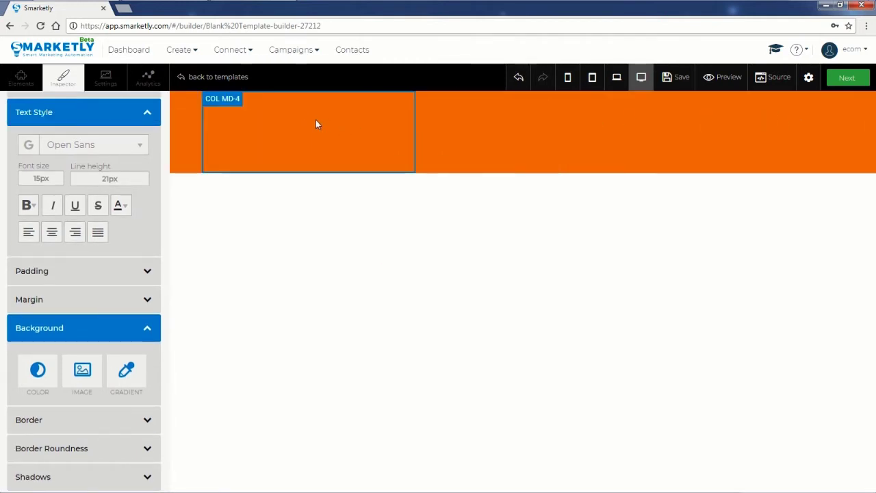
Step: Change the orange row to a 6-6 two-column layout and drop an Image into the left column
{"action": "left_click", "coordinate": [352, 121]}
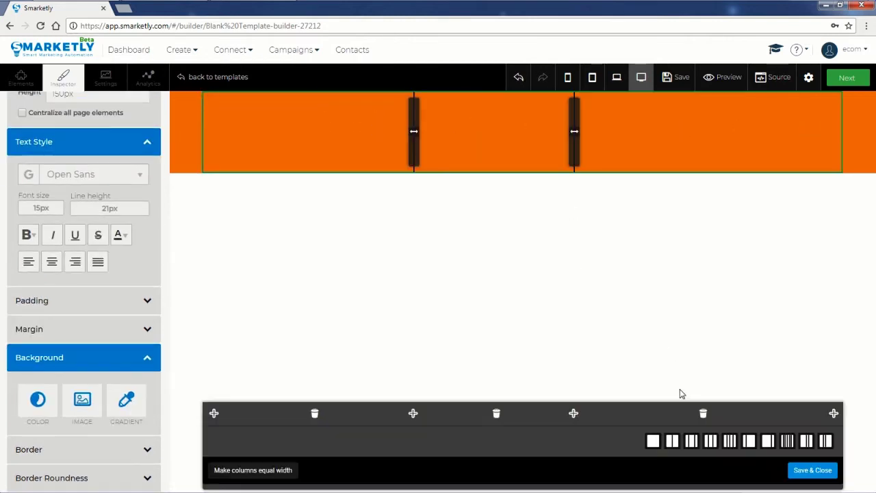
{"action": "left_click", "coordinate": [679, 442]}
{"action": "left_click", "coordinate": [811, 471]}
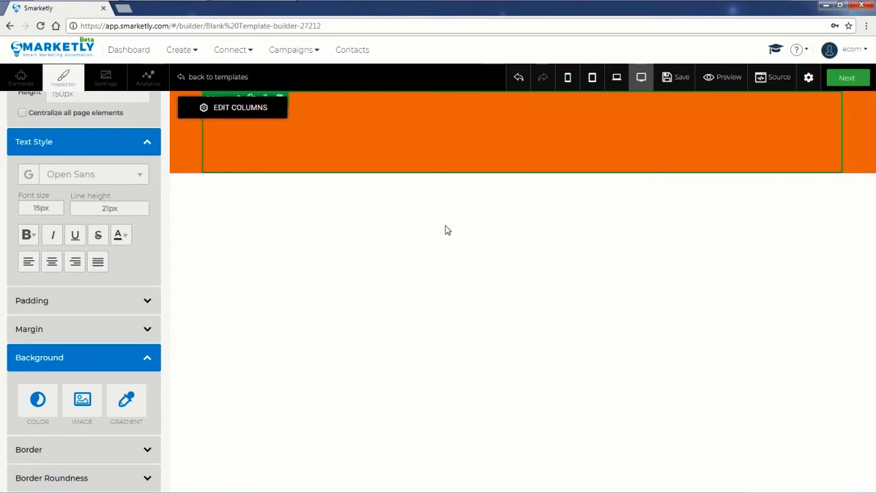
{"action": "left_click", "coordinate": [269, 118]}
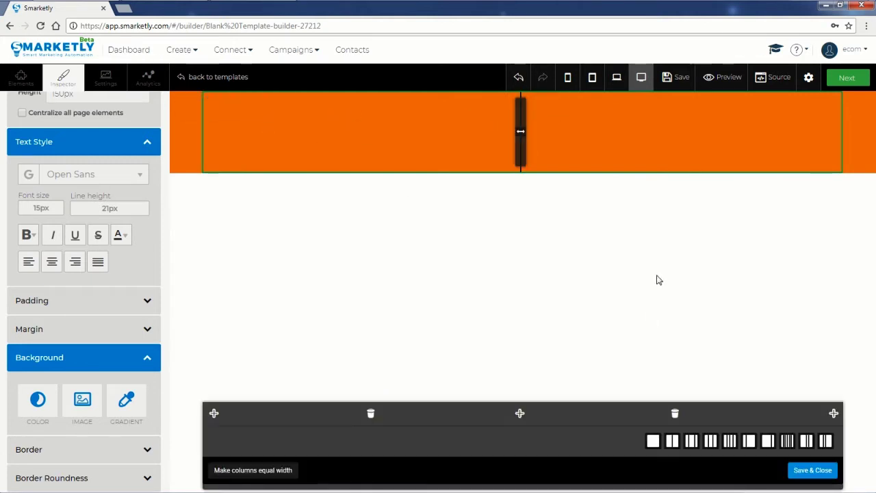
{"action": "left_click", "coordinate": [812, 470]}
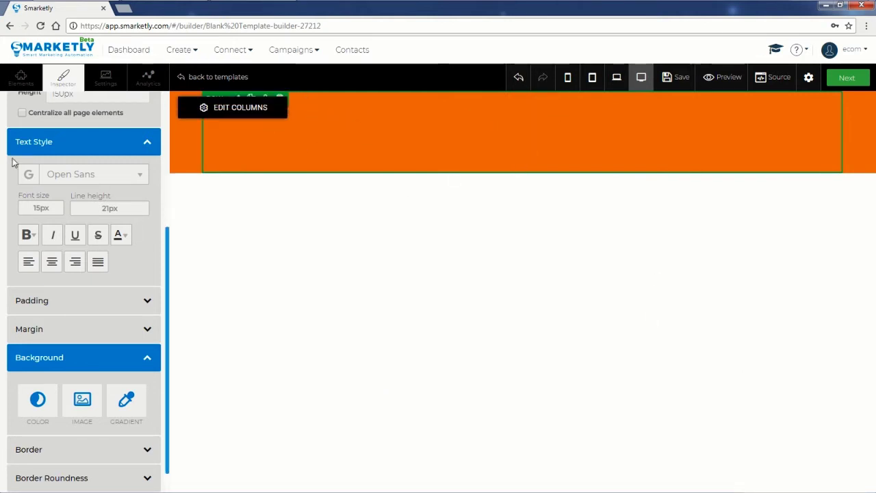
{"action": "left_click", "coordinate": [19, 78]}
{"action": "left_click_drag", "start_coordinate": [34, 263], "coordinate": [360, 96]}
Step: Set the left-column image to 'Your Logo' from the Media Manager
{"action": "left_click", "coordinate": [257, 99]}
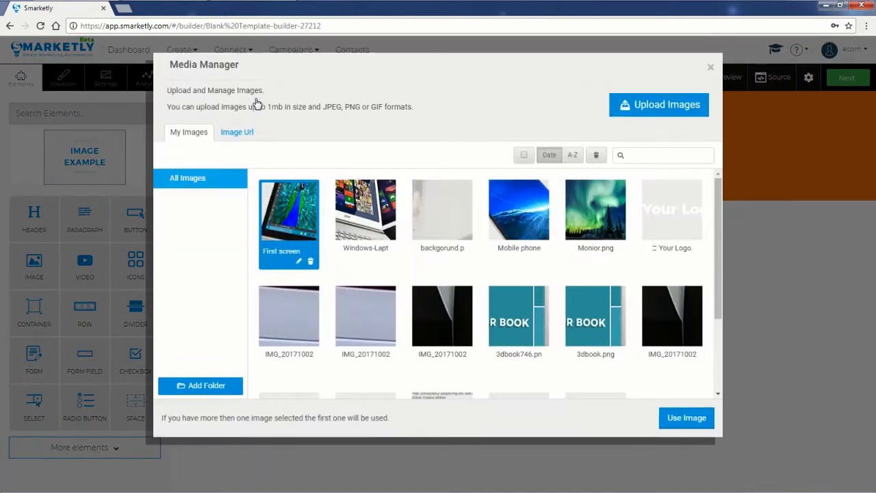
{"action": "left_click", "coordinate": [680, 209]}
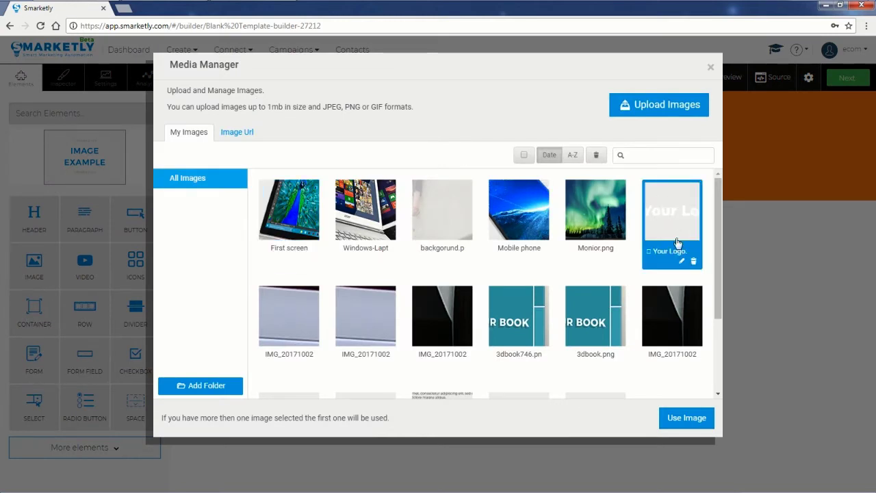
{"action": "left_click", "coordinate": [685, 415]}
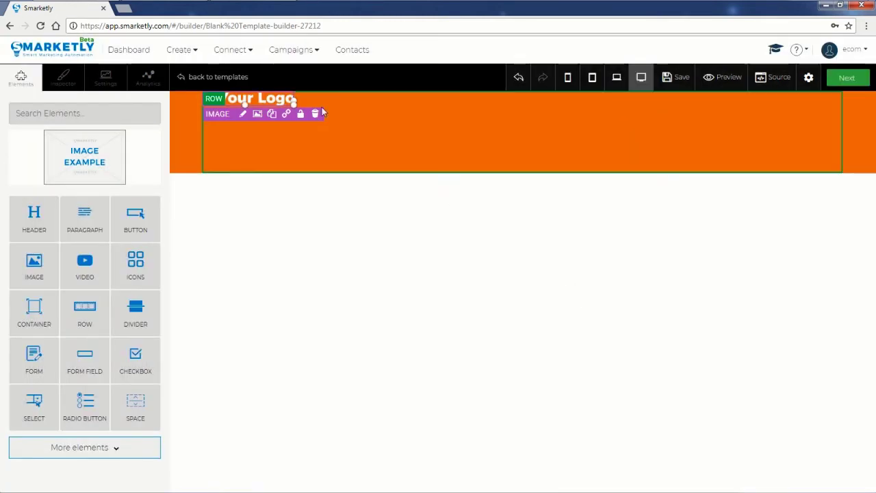
Step: Add a paragraph to the right column and replace its text with a sample e-mail address
{"action": "left_click_drag", "start_coordinate": [82, 219], "coordinate": [648, 98]}
{"action": "triple_click", "coordinate": [679, 102]}
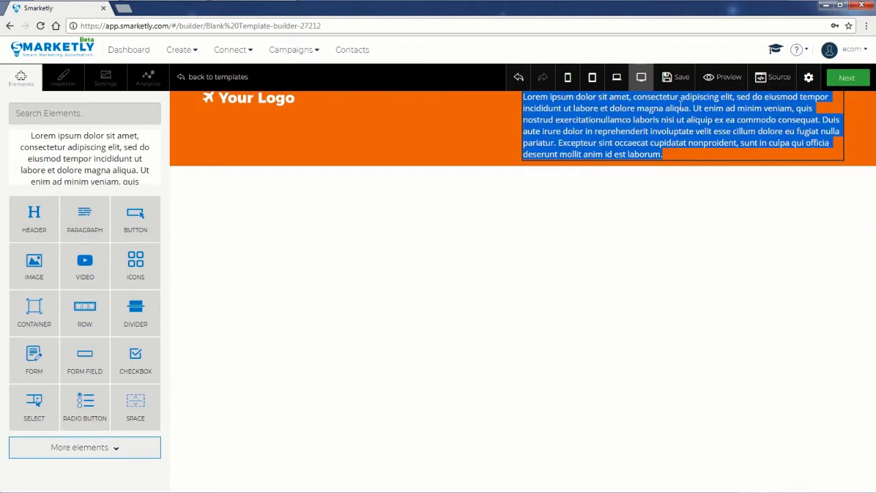
{"action": "key", "text": "BackSpace"}
{"action": "type", "text": "Email@"}
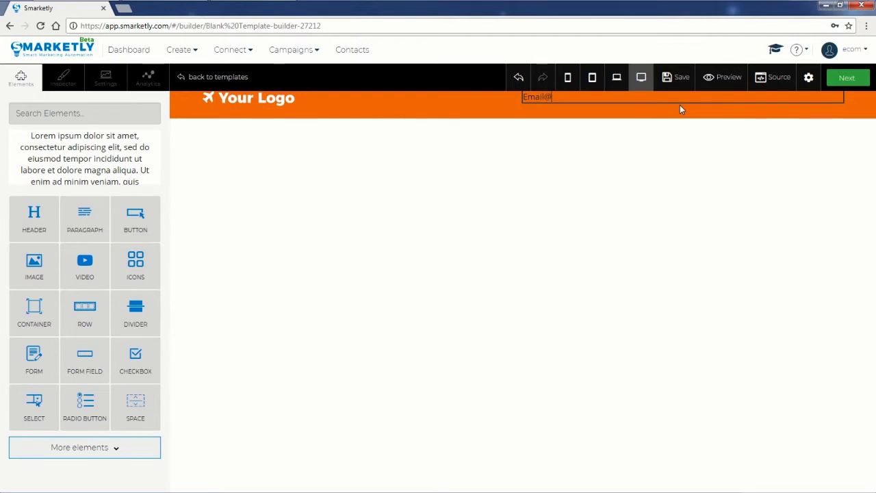
{"action": "type", "text": "example.com"}
{"action": "left_click", "coordinate": [609, 217]}
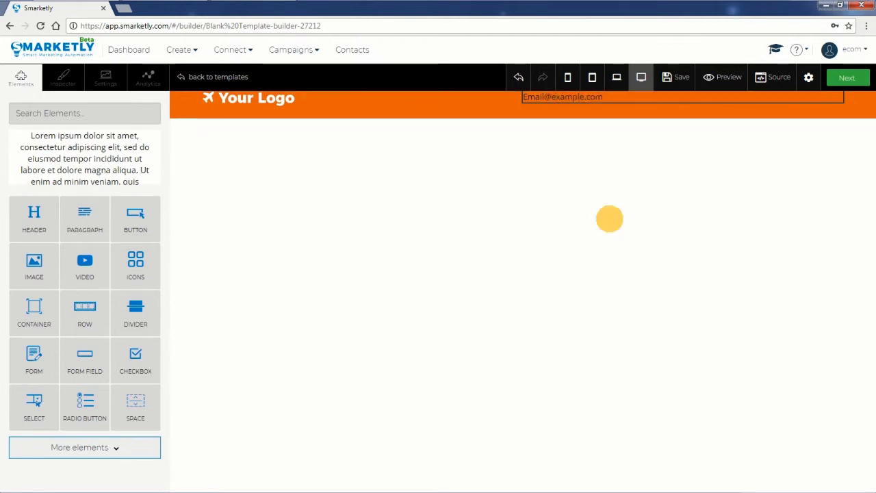
{"action": "left_click", "coordinate": [589, 98]}
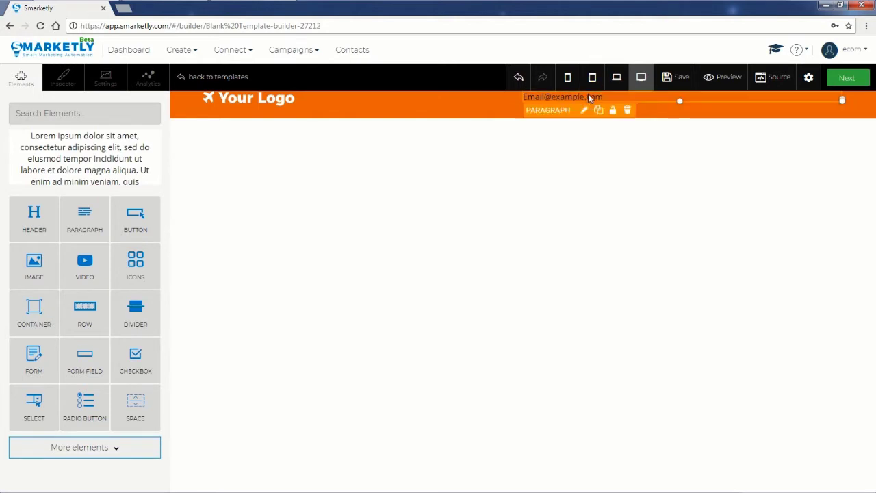
Step: Right-align the e-mail paragraph and make its text colour white #ffffff
{"action": "left_click", "coordinate": [63, 76]}
{"action": "scroll", "coordinate": [94, 422], "scroll_direction": "down", "scroll_amount": 2}
{"action": "left_click", "coordinate": [75, 343]}
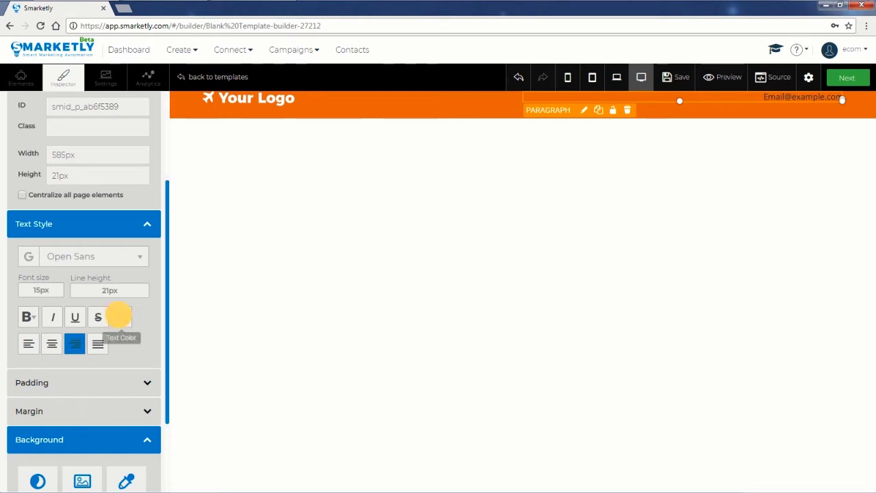
{"action": "left_click", "coordinate": [120, 313]}
{"action": "left_click_drag", "start_coordinate": [195, 147], "coordinate": [151, 97]}
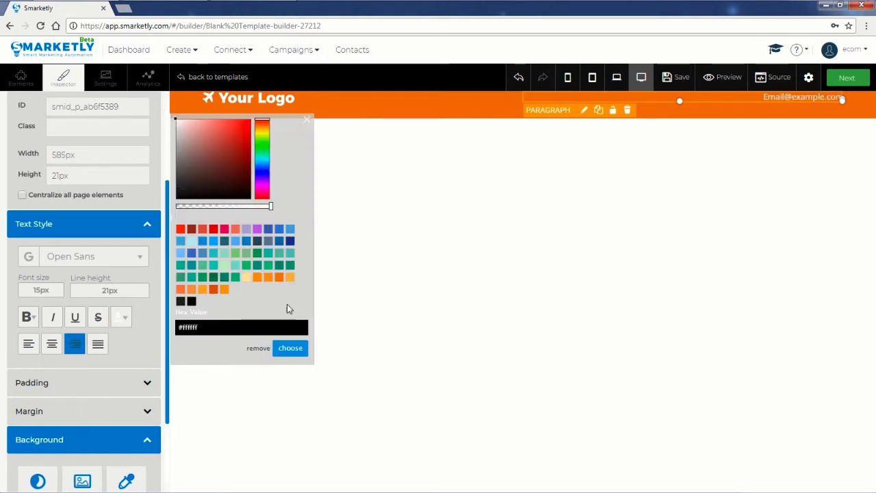
{"action": "left_click", "coordinate": [291, 347]}
Step: Give both the e-mail paragraph and the logo image 12px top padding
{"action": "scroll", "coordinate": [78, 230], "scroll_direction": "up", "scroll_amount": 1}
{"action": "scroll", "coordinate": [82, 296], "scroll_direction": "down", "scroll_amount": 3}
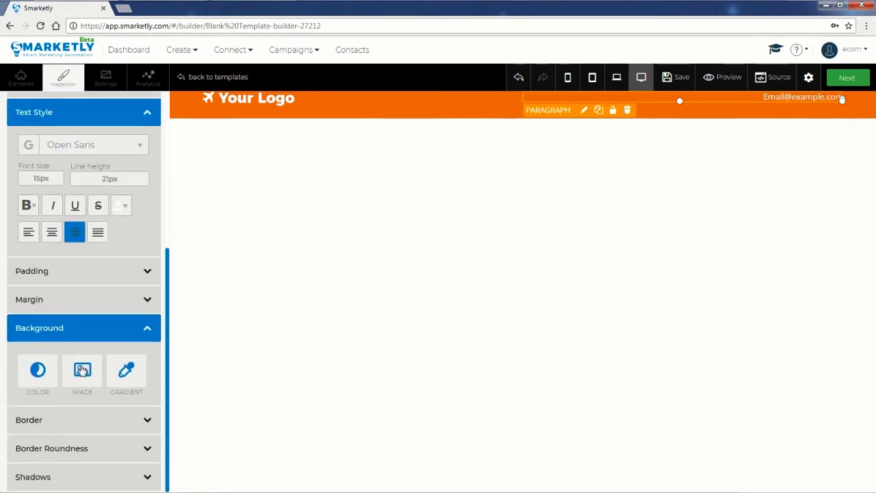
{"action": "left_click", "coordinate": [68, 270]}
{"action": "left_click", "coordinate": [94, 224]}
{"action": "key", "text": "Return"}
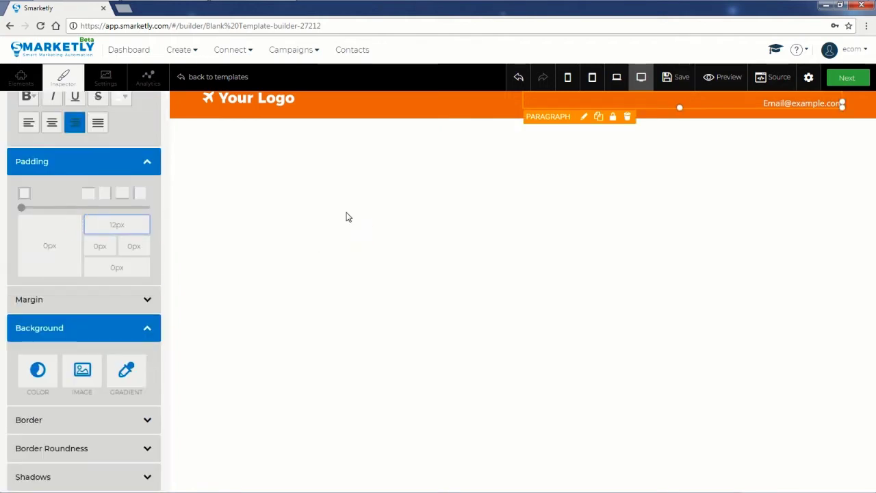
{"action": "left_click", "coordinate": [260, 100]}
{"action": "left_click", "coordinate": [117, 239]}
{"action": "key", "text": "Return"}
{"action": "left_click", "coordinate": [381, 240]}
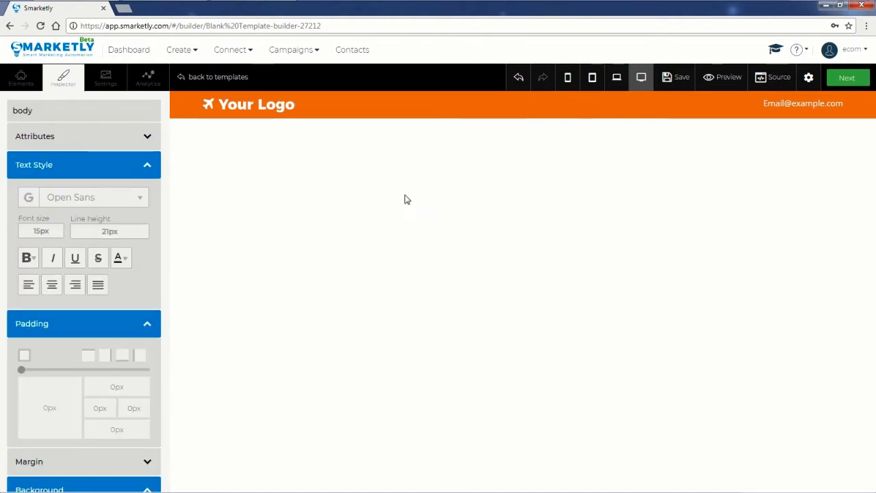
Step: Add a Container below the header and remove its 'container' class for full width
{"action": "left_click", "coordinate": [20, 77]}
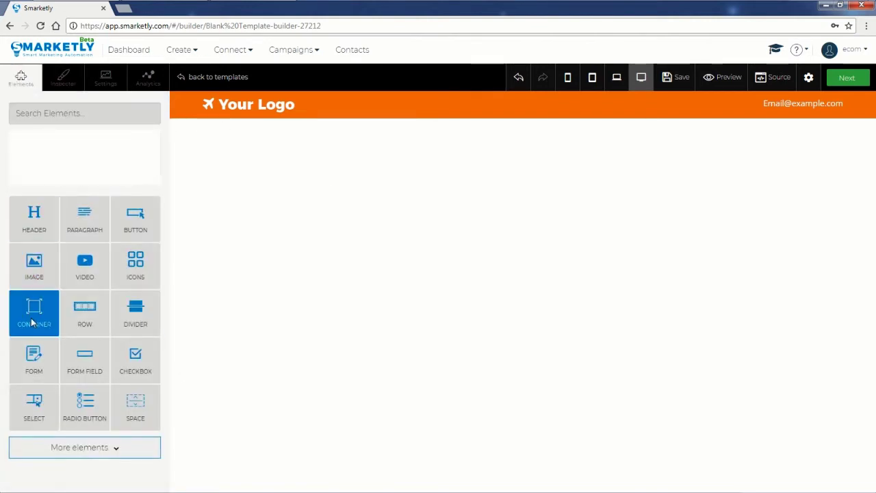
{"action": "left_click_drag", "start_coordinate": [33, 311], "coordinate": [290, 187]}
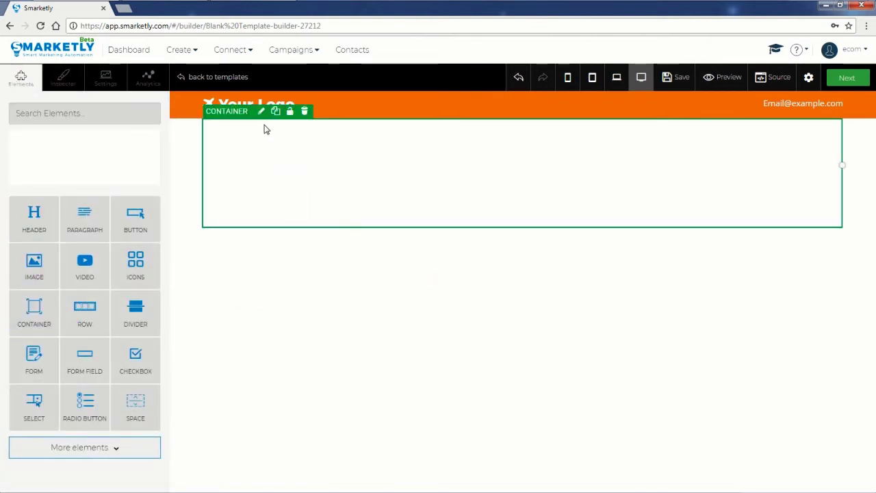
{"action": "left_click", "coordinate": [262, 112]}
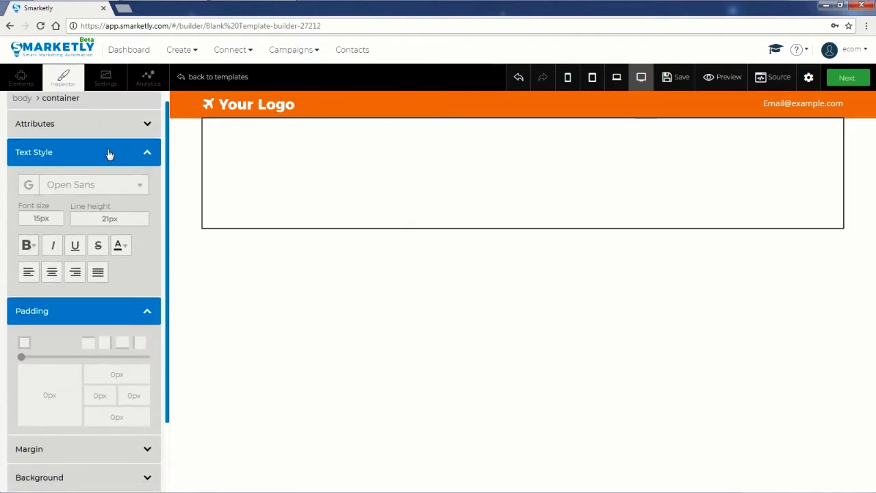
{"action": "left_click", "coordinate": [101, 139]}
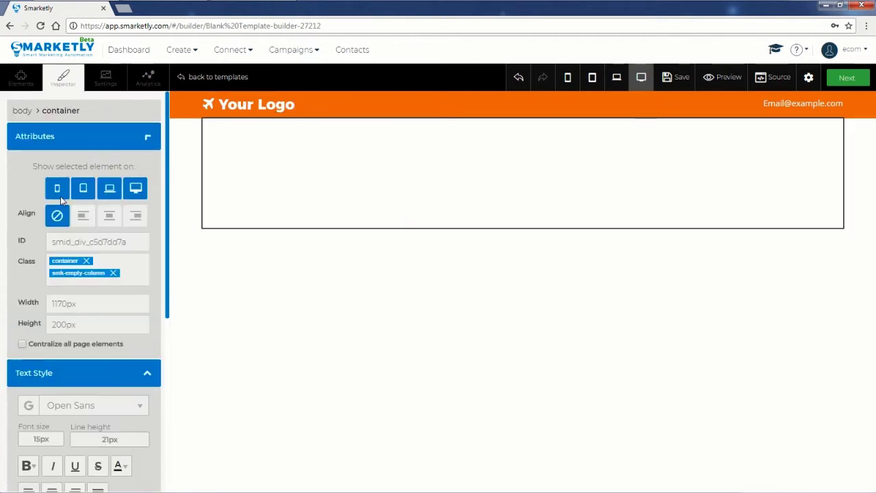
{"action": "left_click", "coordinate": [87, 260]}
{"action": "left_click", "coordinate": [294, 157]}
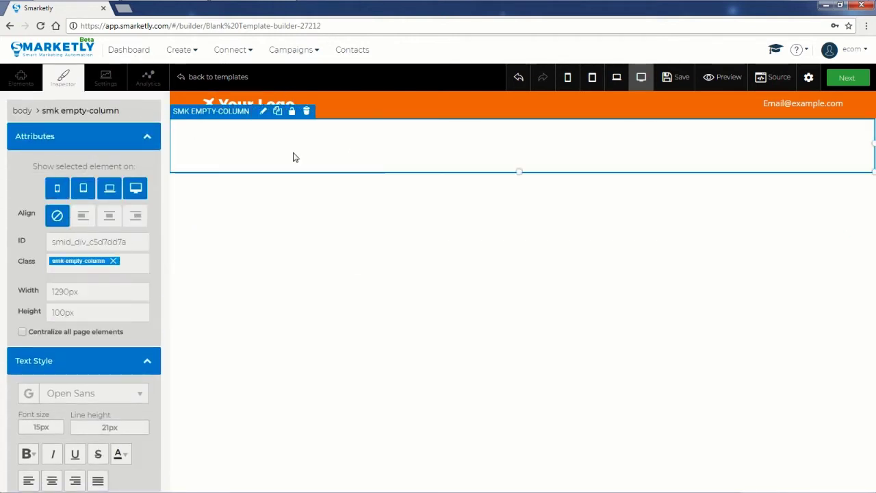
Step: Set the new section's background colour to lighter orange #eb974e
{"action": "left_click", "coordinate": [133, 142]}
{"action": "left_click", "coordinate": [123, 164]}
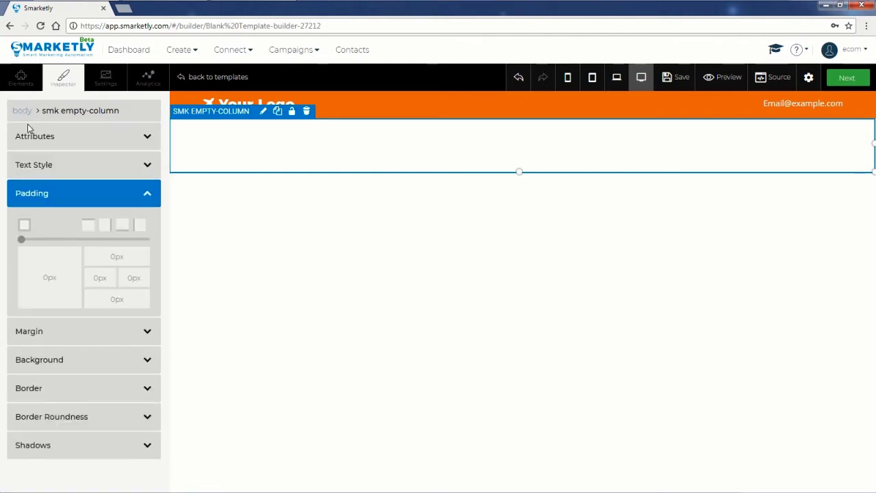
{"action": "left_click", "coordinate": [76, 360]}
{"action": "left_click", "coordinate": [28, 365]}
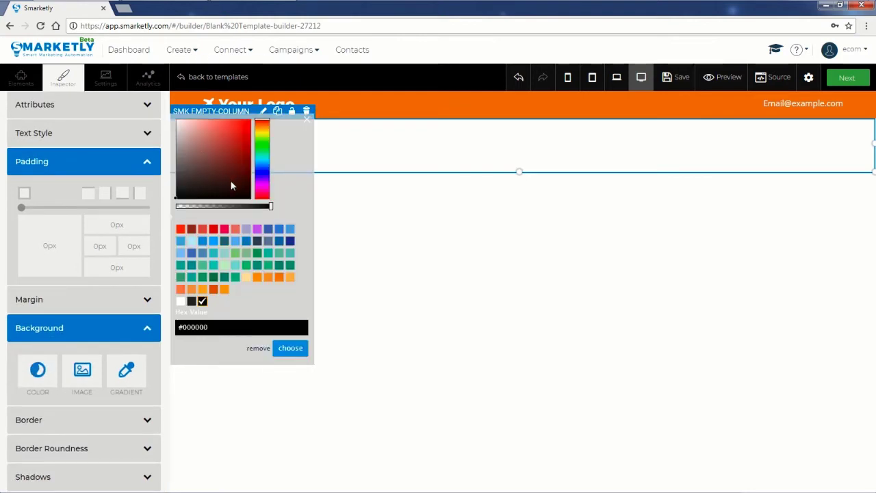
{"action": "left_click", "coordinate": [192, 289]}
{"action": "left_click", "coordinate": [203, 289]}
{"action": "left_click", "coordinate": [194, 290]}
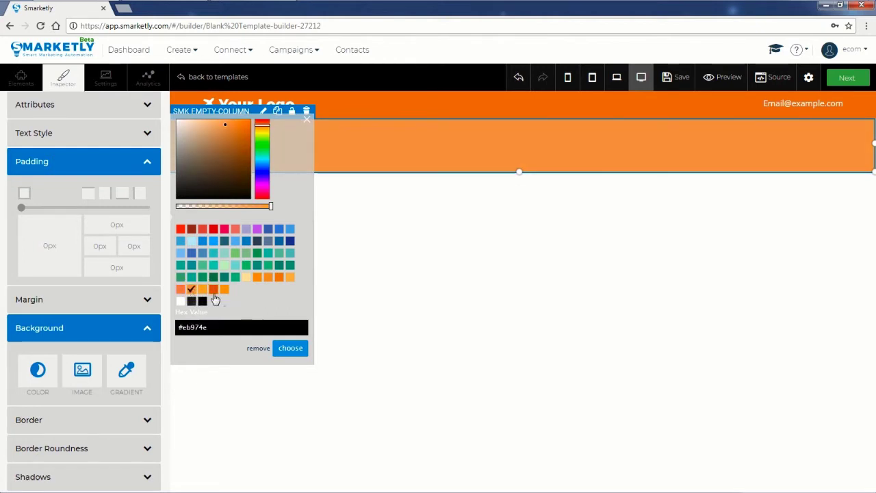
{"action": "left_click", "coordinate": [290, 349]}
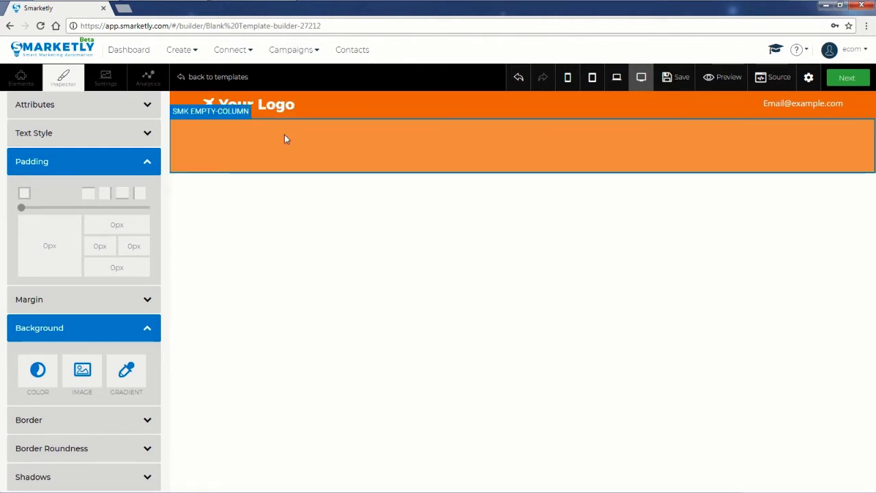
Step: Drop a Row into the lighter orange section and set it to two equal columns
{"action": "left_click", "coordinate": [24, 76]}
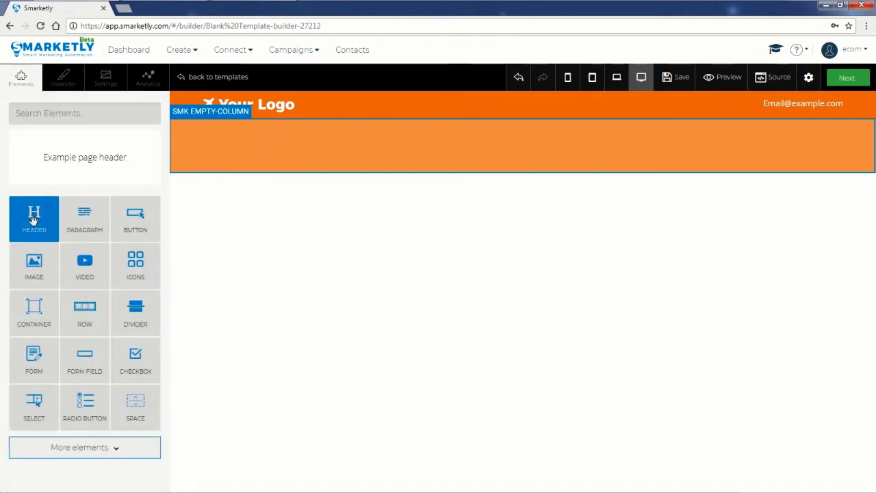
{"action": "left_click_drag", "start_coordinate": [85, 314], "coordinate": [367, 163]}
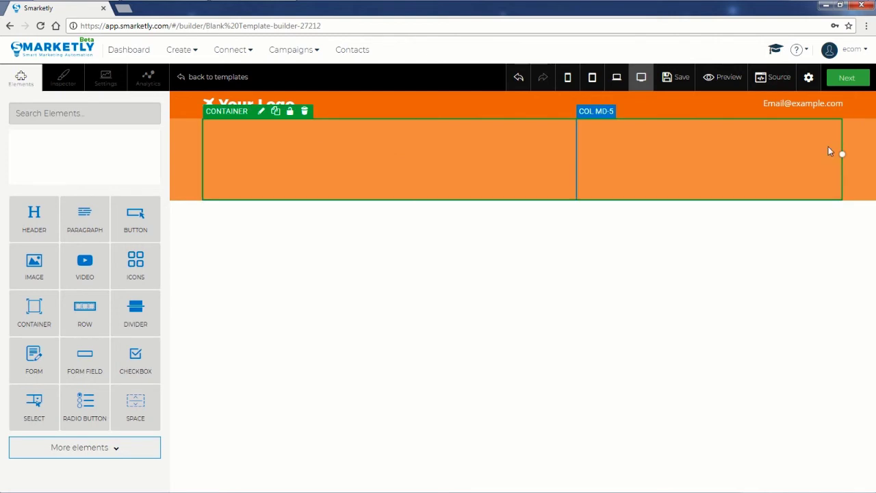
{"action": "left_click", "coordinate": [221, 105]}
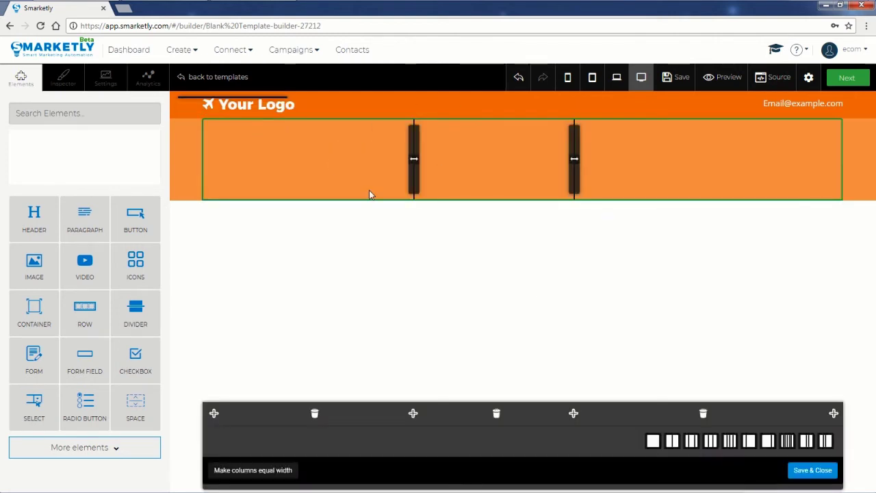
{"action": "left_click", "coordinate": [692, 441]}
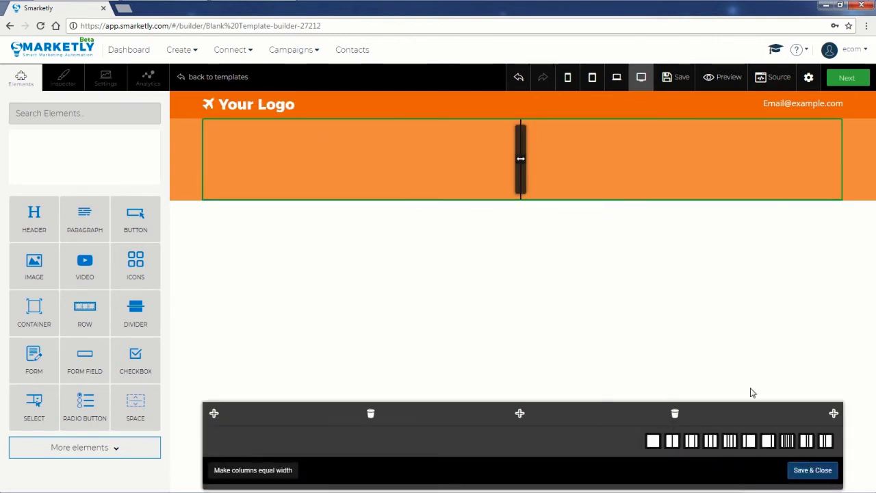
{"action": "left_click", "coordinate": [812, 470]}
Step: Add a Header, a lorem ipsum Paragraph and a Click Me Button to the left column
{"action": "left_click_drag", "start_coordinate": [29, 219], "coordinate": [342, 132]}
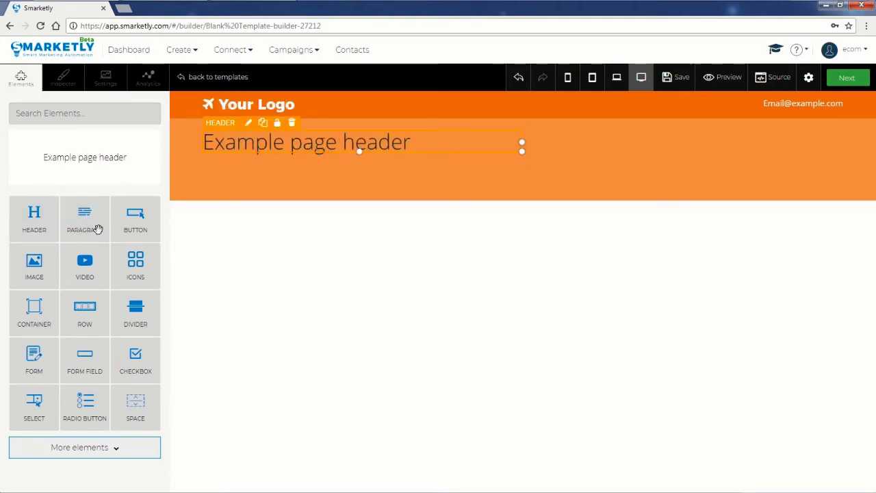
{"action": "left_click_drag", "start_coordinate": [95, 233], "coordinate": [356, 166]}
{"action": "left_click_drag", "start_coordinate": [140, 220], "coordinate": [288, 252]}
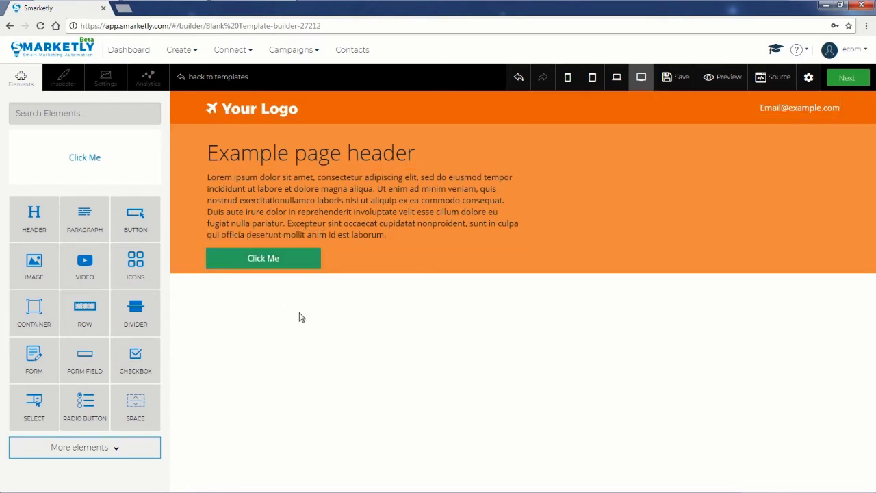
Step: Give the Click Me button a pink background colour
{"action": "left_click", "coordinate": [220, 255]}
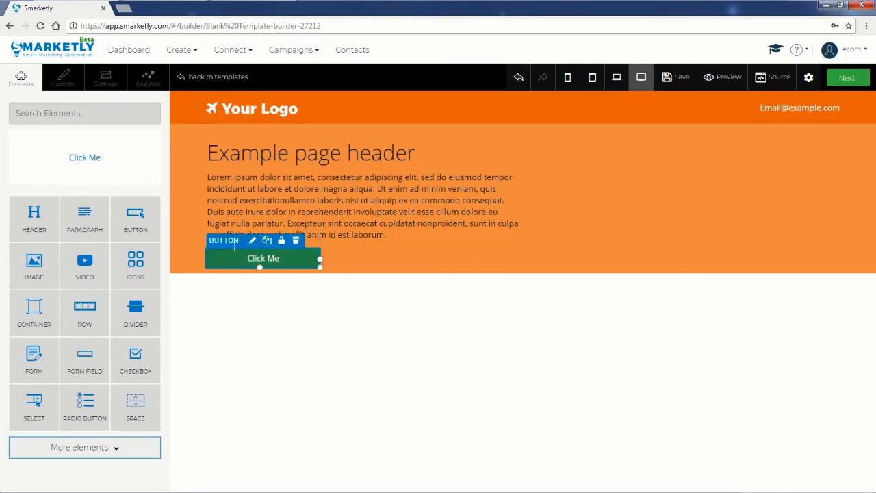
{"action": "left_click", "coordinate": [252, 241]}
{"action": "scroll", "coordinate": [88, 377], "scroll_direction": "down", "scroll_amount": 2}
{"action": "left_click", "coordinate": [84, 389]}
{"action": "left_click", "coordinate": [38, 427]}
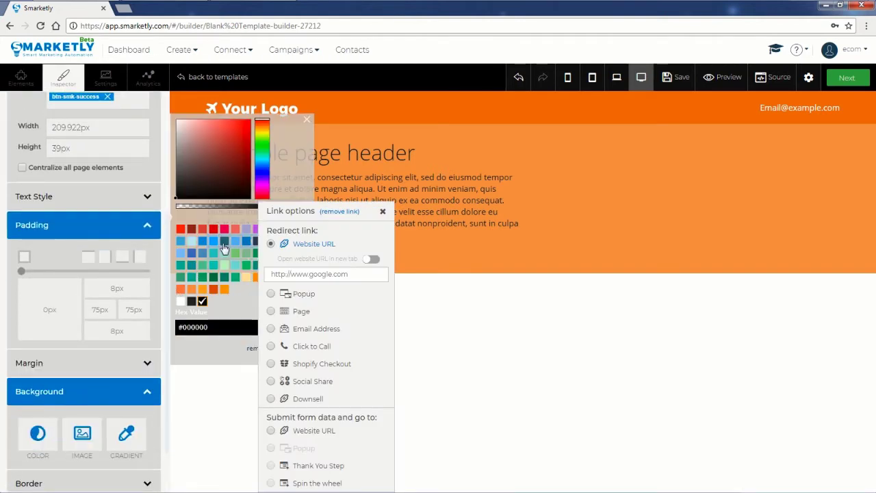
{"action": "left_click", "coordinate": [205, 431]}
{"action": "left_click", "coordinate": [288, 348]}
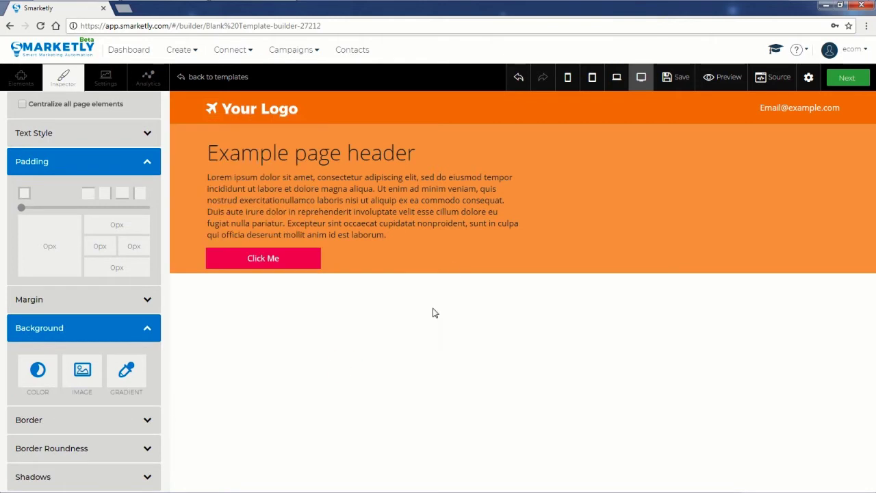
Step: Make the 'Example page header' heading and the lorem ipsum paragraph text white
{"action": "left_click", "coordinate": [285, 159]}
{"action": "scroll", "coordinate": [149, 248], "scroll_direction": "up", "scroll_amount": 3}
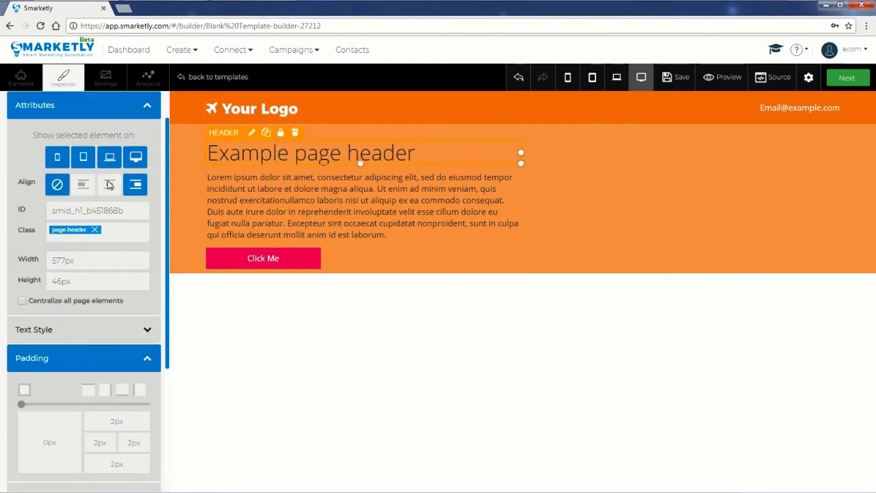
{"action": "scroll", "coordinate": [100, 236], "scroll_direction": "down", "scroll_amount": 2}
{"action": "left_click", "coordinate": [100, 233]}
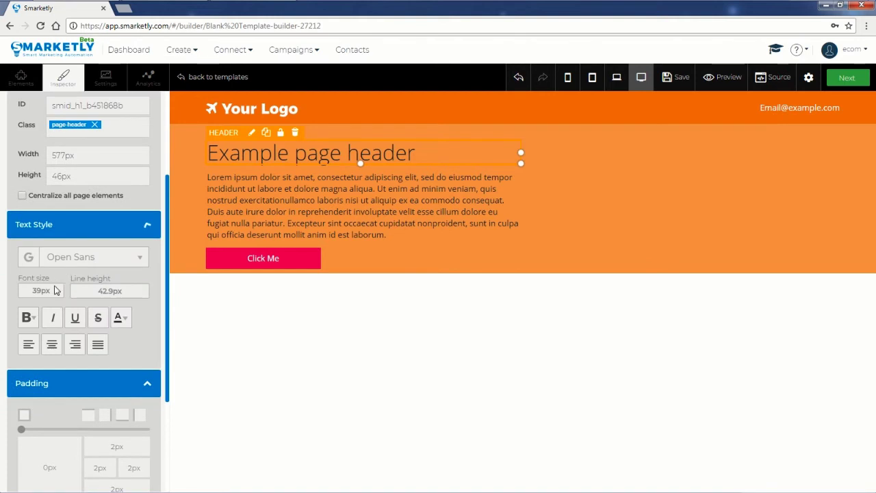
{"action": "left_click", "coordinate": [121, 319]}
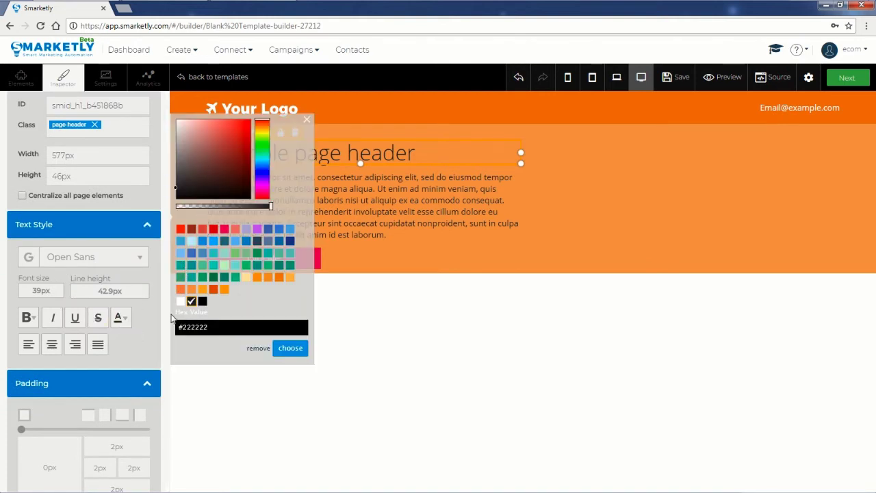
{"action": "left_click", "coordinate": [180, 300]}
{"action": "left_click", "coordinate": [289, 348]}
{"action": "left_click", "coordinate": [338, 225]}
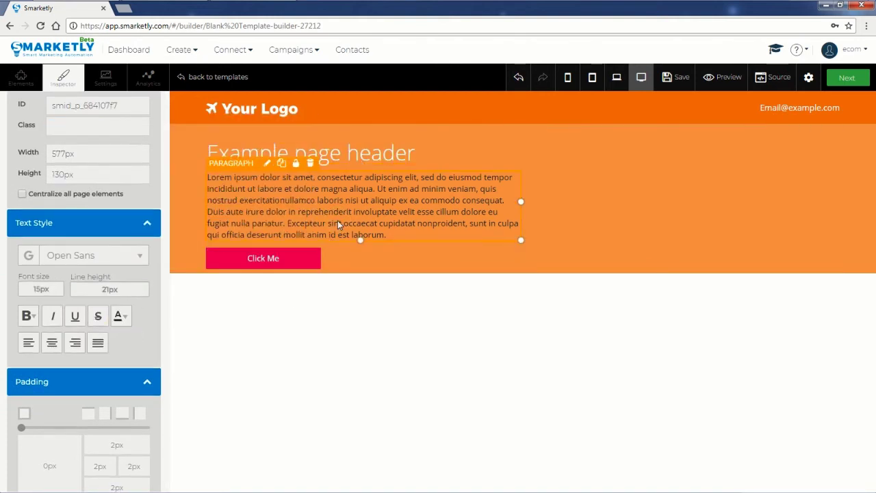
{"action": "left_click", "coordinate": [120, 316]}
{"action": "left_click", "coordinate": [176, 119]}
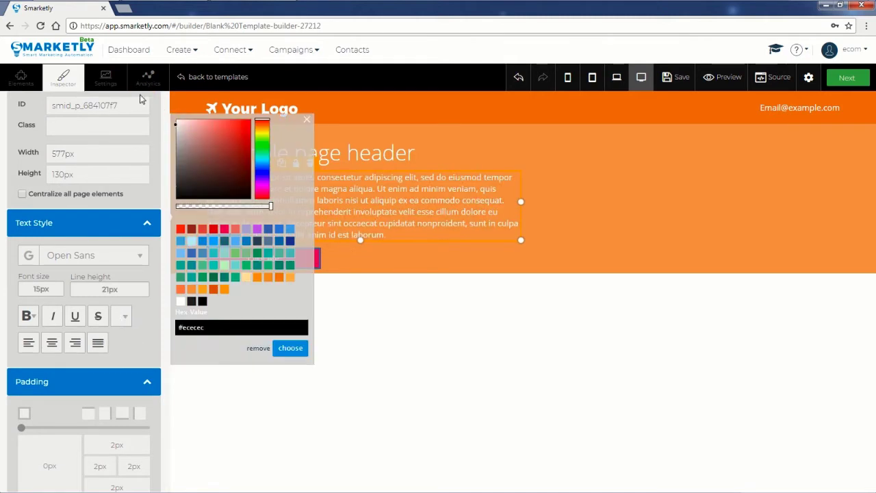
{"action": "left_click", "coordinate": [290, 349]}
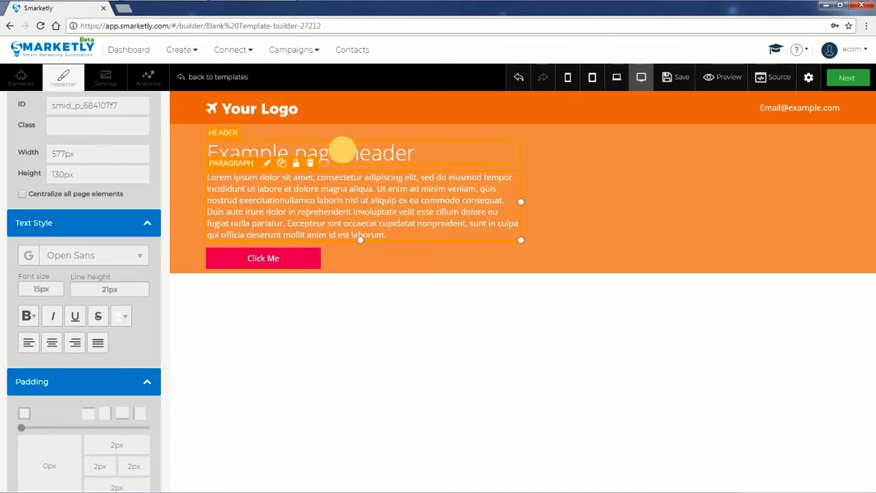
Step: Make the heading bold with font weight 700
{"action": "left_click", "coordinate": [342, 150]}
{"action": "left_click", "coordinate": [27, 317]}
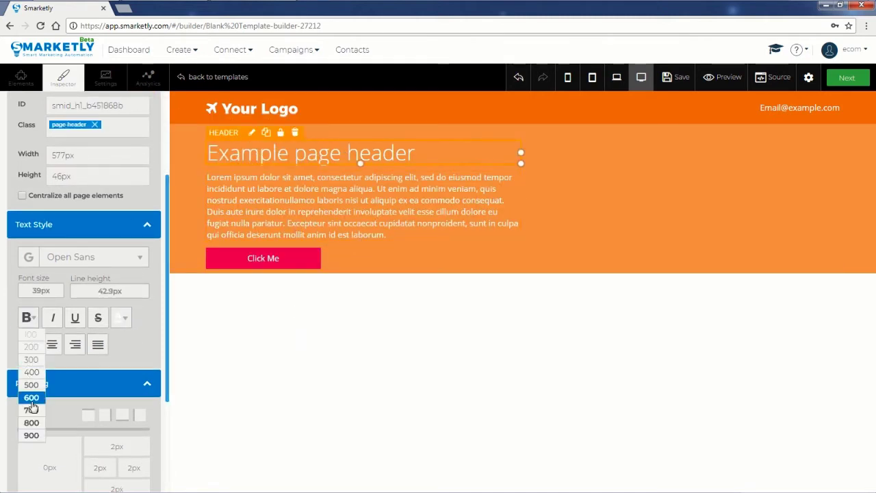
{"action": "left_click", "coordinate": [34, 410]}
{"action": "left_click", "coordinate": [499, 404]}
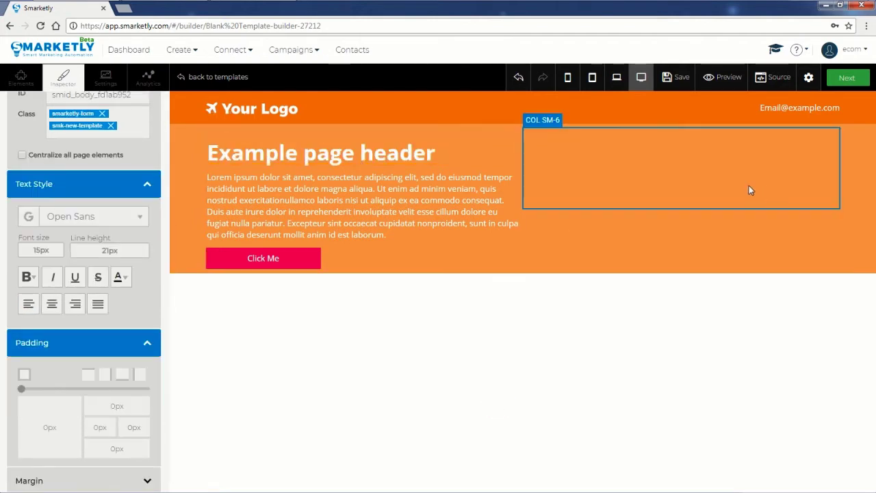
Step: Place an Image in the hero's right column and set it to the 'First screen' laptop picture
{"action": "left_click", "coordinate": [20, 77]}
{"action": "left_click_drag", "start_coordinate": [34, 265], "coordinate": [691, 145]}
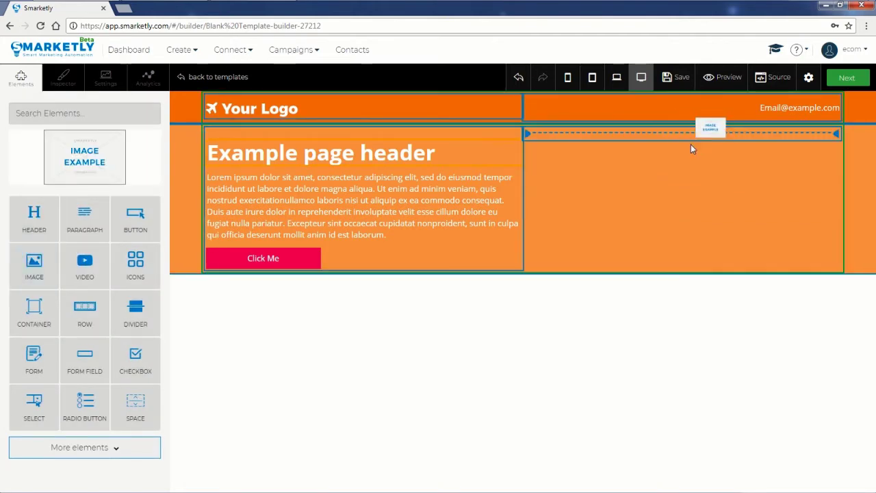
{"action": "left_click_drag", "start_coordinate": [691, 145], "coordinate": [690, 145]}
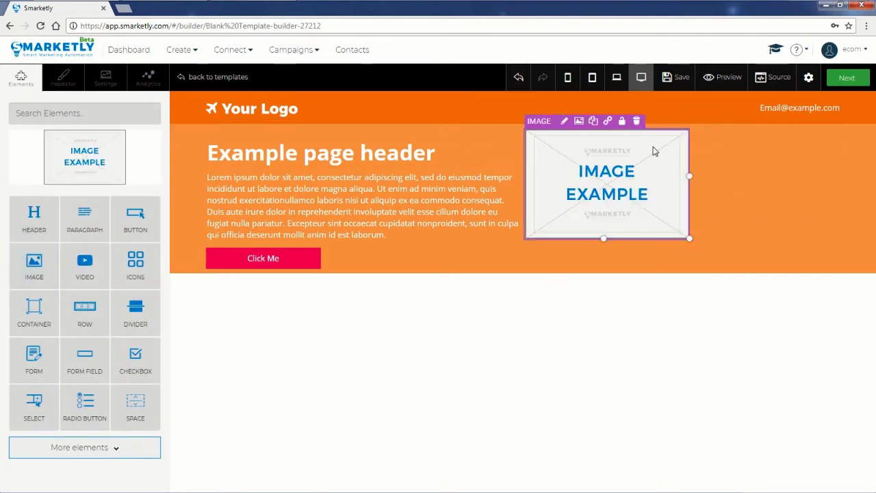
{"action": "left_click", "coordinate": [578, 122]}
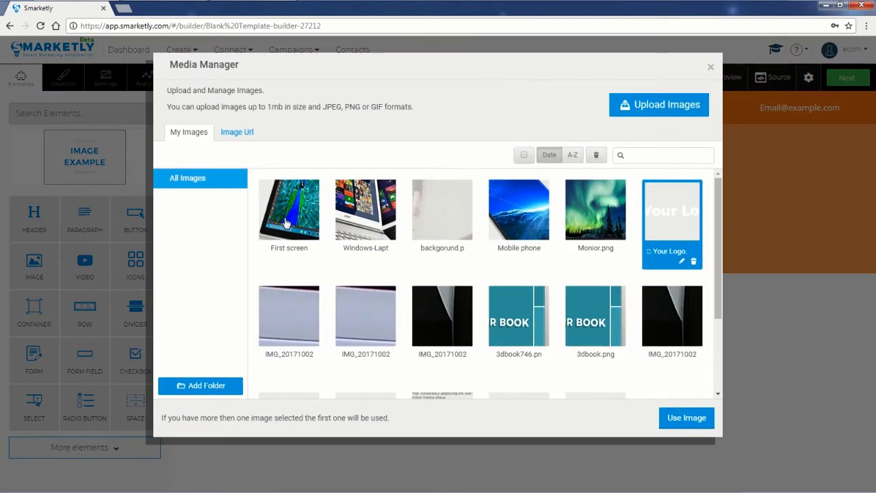
{"action": "left_click", "coordinate": [300, 223]}
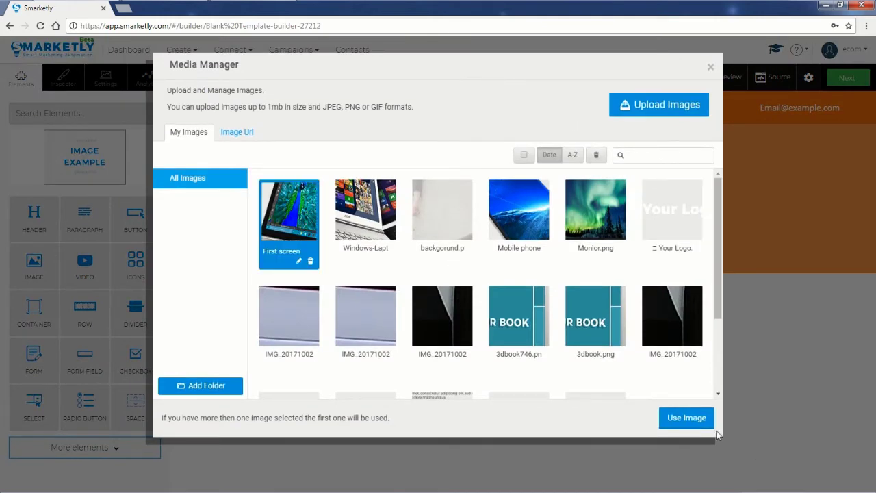
{"action": "left_click", "coordinate": [676, 418]}
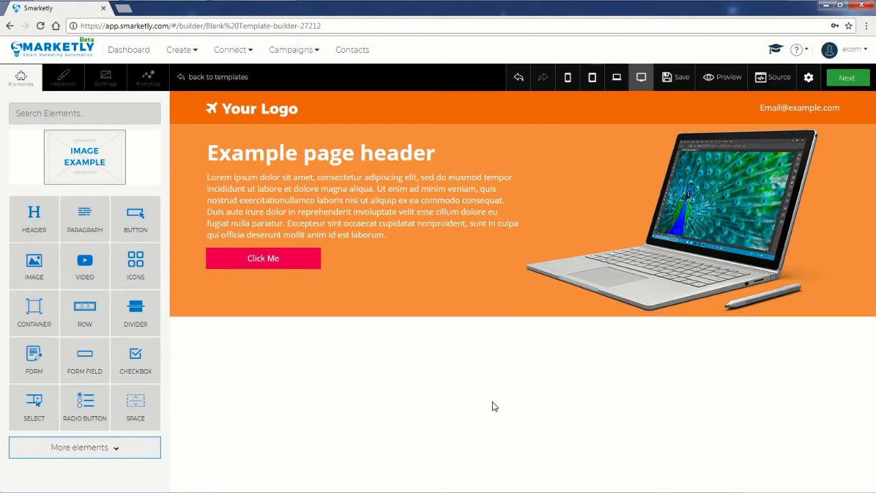
Step: Make the Click Me button's label bold by choosing a heavier font weight under Text Style
{"action": "left_click", "coordinate": [299, 258]}
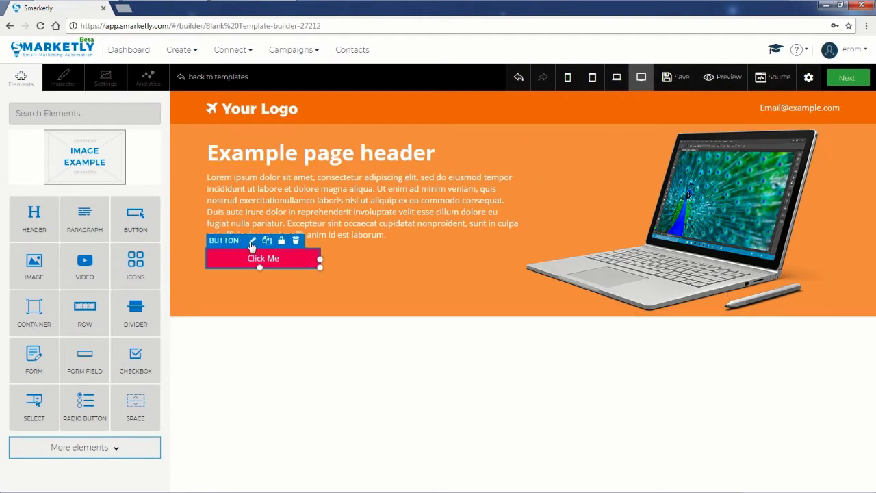
{"action": "left_click", "coordinate": [252, 241]}
{"action": "scroll", "coordinate": [60, 308], "scroll_direction": "down", "scroll_amount": 3}
{"action": "scroll", "coordinate": [69, 274], "scroll_direction": "up", "scroll_amount": 4}
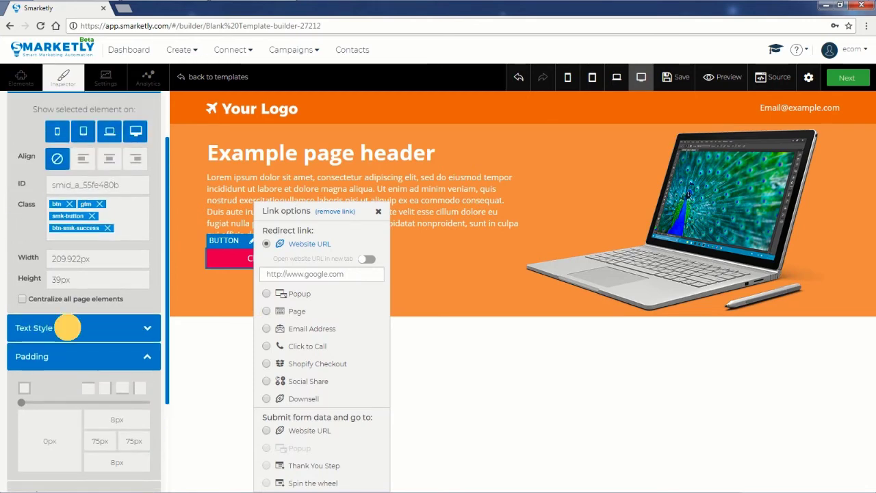
{"action": "left_click", "coordinate": [67, 327]}
{"action": "left_click", "coordinate": [30, 421]}
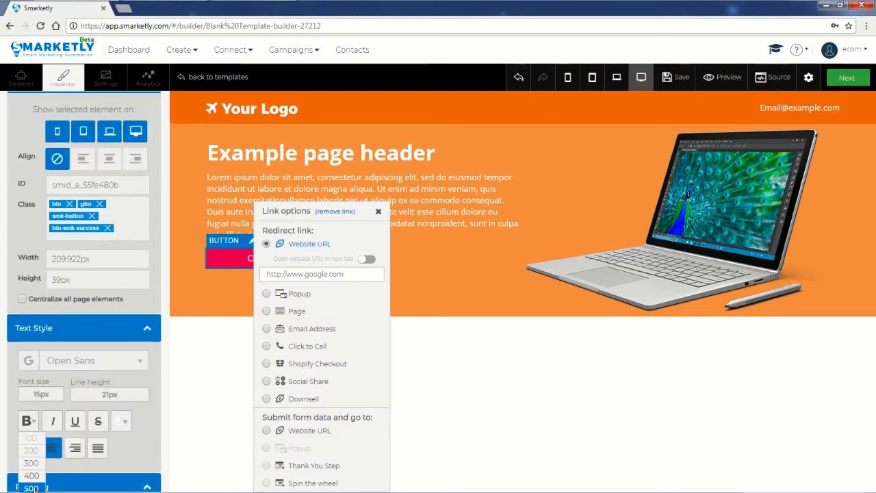
{"action": "left_click", "coordinate": [31, 487]}
{"action": "scroll", "coordinate": [42, 442], "scroll_direction": "down", "scroll_amount": 3}
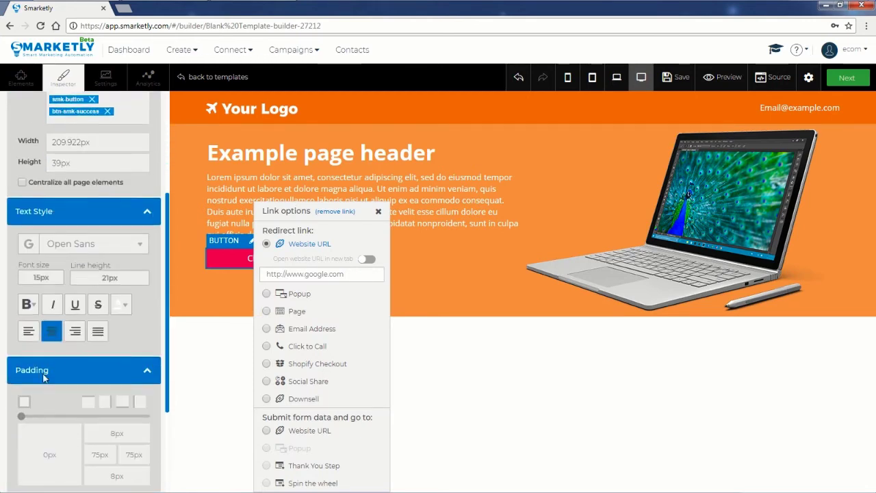
{"action": "left_click", "coordinate": [37, 302]}
{"action": "left_click", "coordinate": [30, 391]}
{"action": "left_click", "coordinate": [239, 358]}
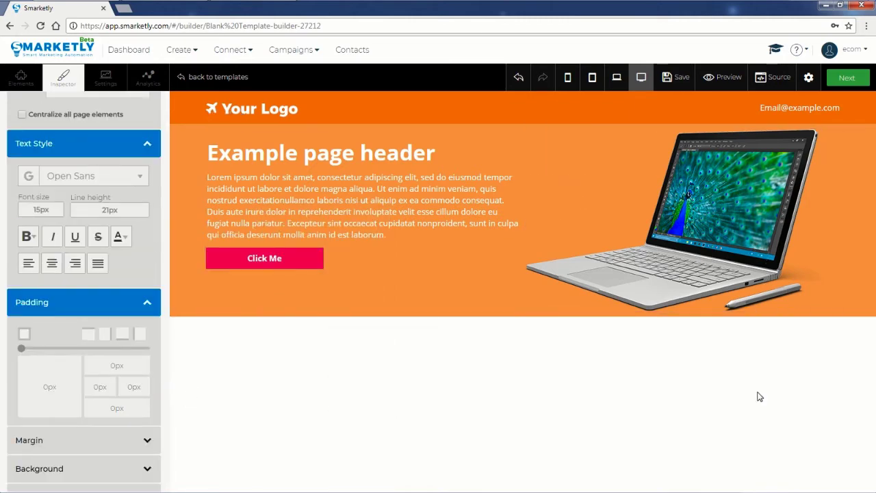
Step: Check the Click Me button's link options, then close them unchanged
{"action": "left_click", "coordinate": [301, 264]}
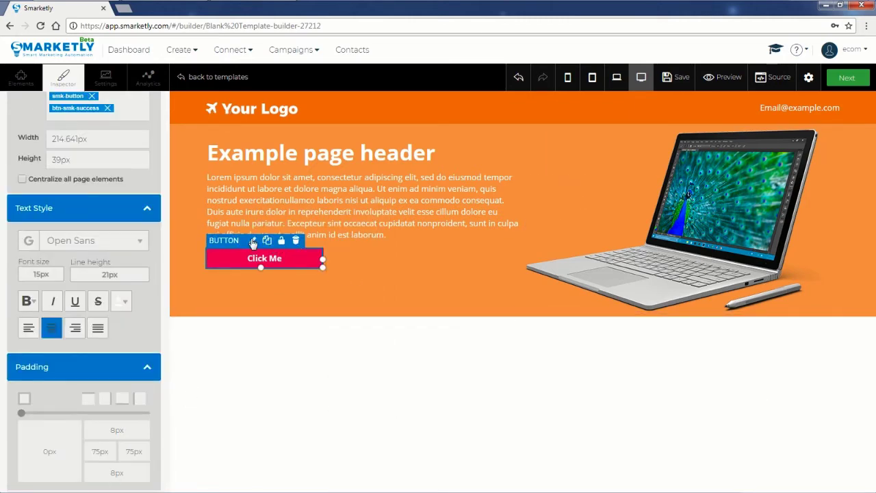
{"action": "left_click", "coordinate": [258, 241]}
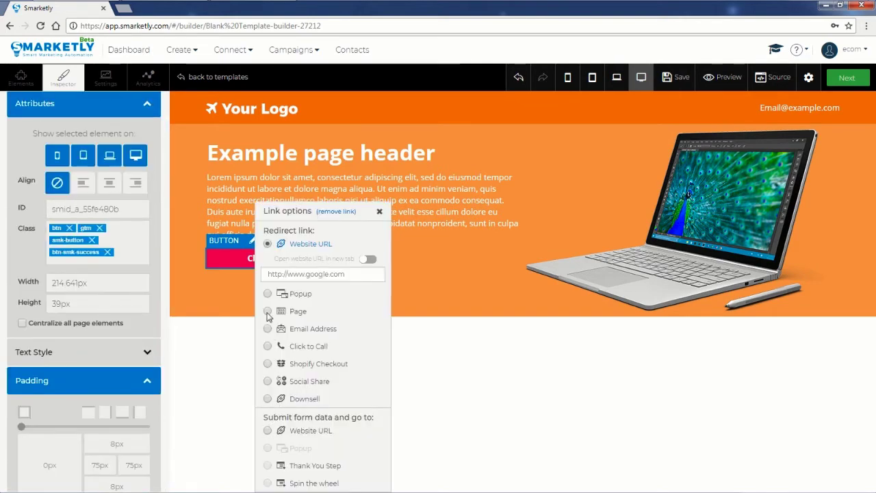
{"action": "left_click", "coordinate": [324, 274]}
{"action": "left_click", "coordinate": [473, 375]}
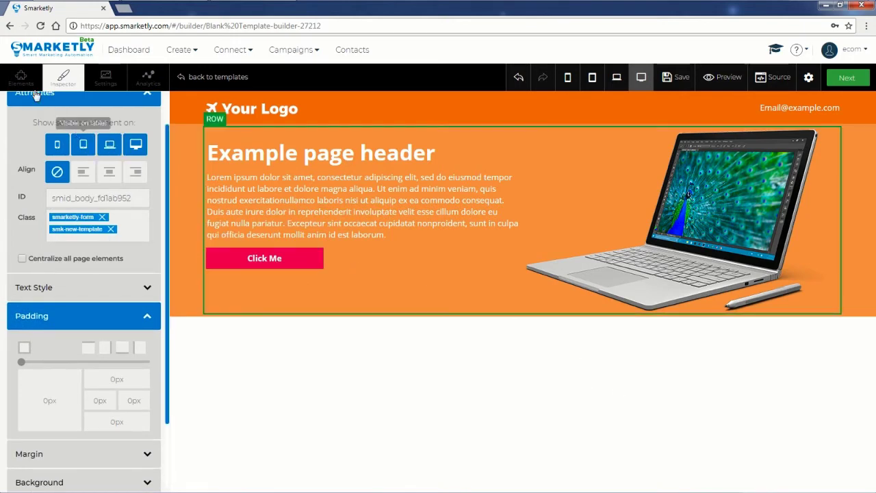
Step: Add an empty Container below the orange header and edit its class list
{"action": "left_click", "coordinate": [21, 77]}
{"action": "left_click_drag", "start_coordinate": [41, 310], "coordinate": [380, 399]}
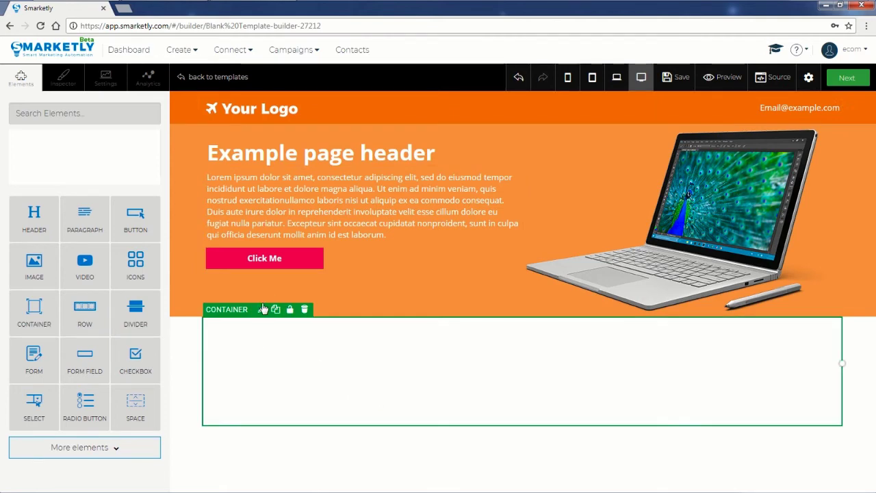
{"action": "left_click", "coordinate": [212, 294]}
{"action": "scroll", "coordinate": [89, 178], "scroll_direction": "up", "scroll_amount": 1}
{"action": "left_click", "coordinate": [70, 143]}
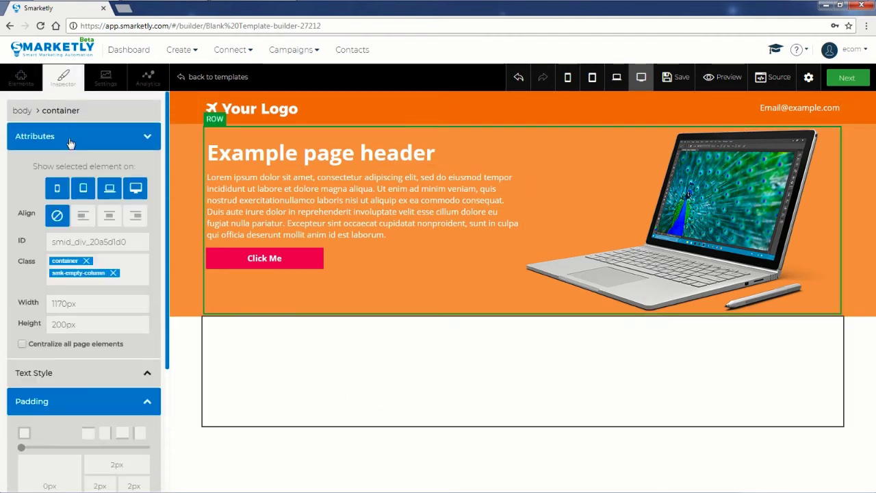
{"action": "left_click", "coordinate": [82, 257]}
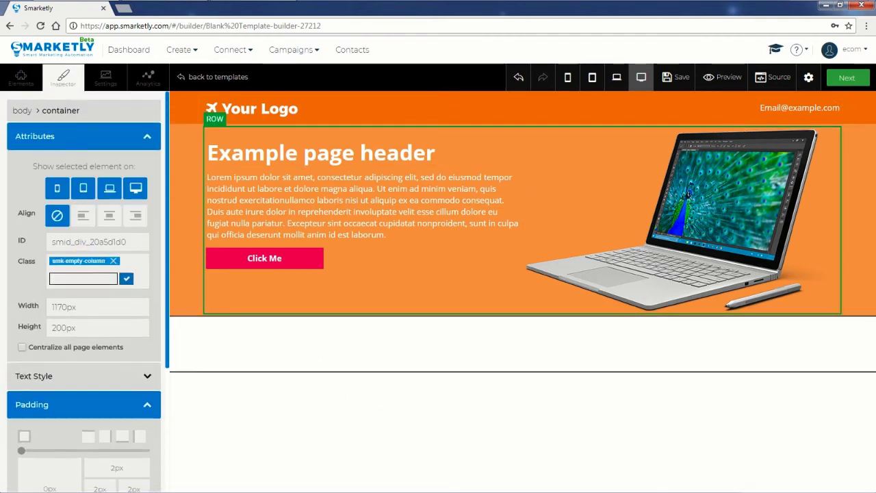
{"action": "left_click", "coordinate": [250, 427]}
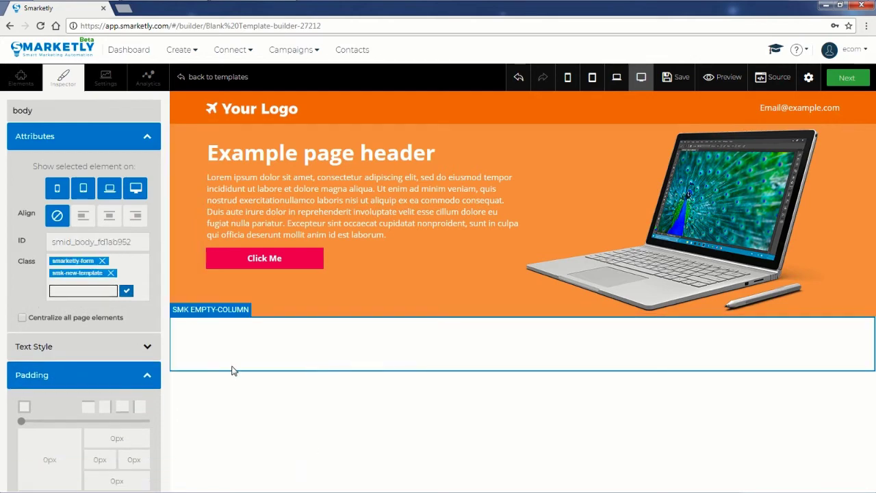
Step: Drop a Row into the empty section and select the full-width outer section
{"action": "left_click", "coordinate": [22, 78]}
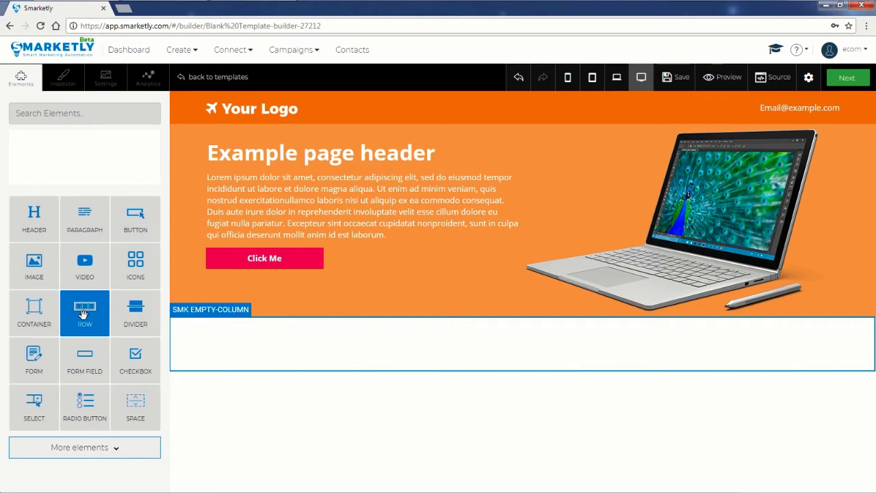
{"action": "left_click_drag", "start_coordinate": [84, 313], "coordinate": [338, 353]}
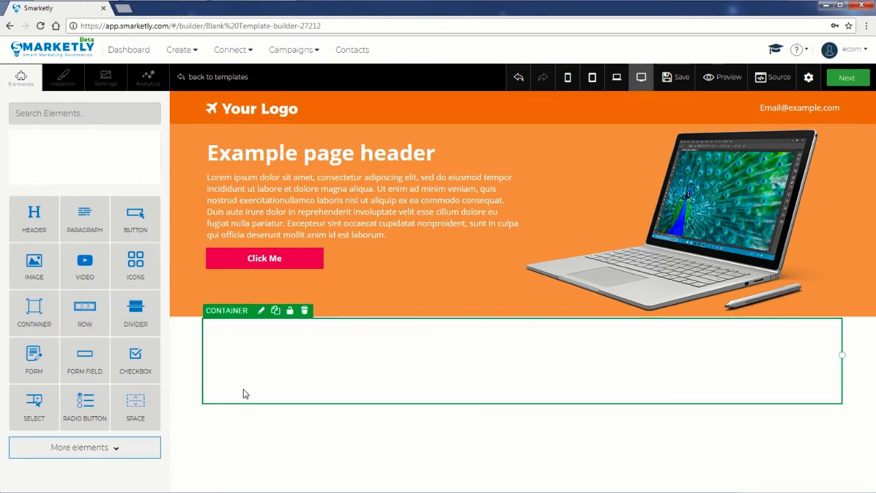
{"action": "left_click", "coordinate": [184, 352]}
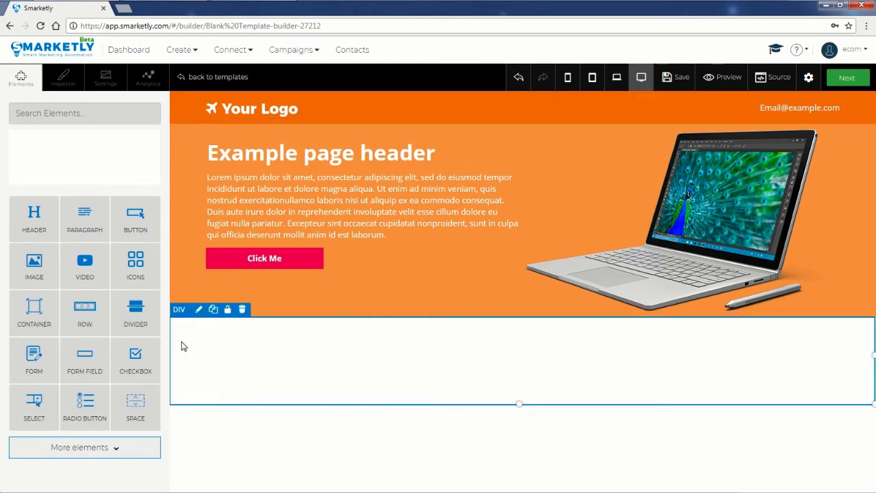
Step: Give the section the pale grey background picture with background size set to Cover
{"action": "left_click", "coordinate": [62, 77]}
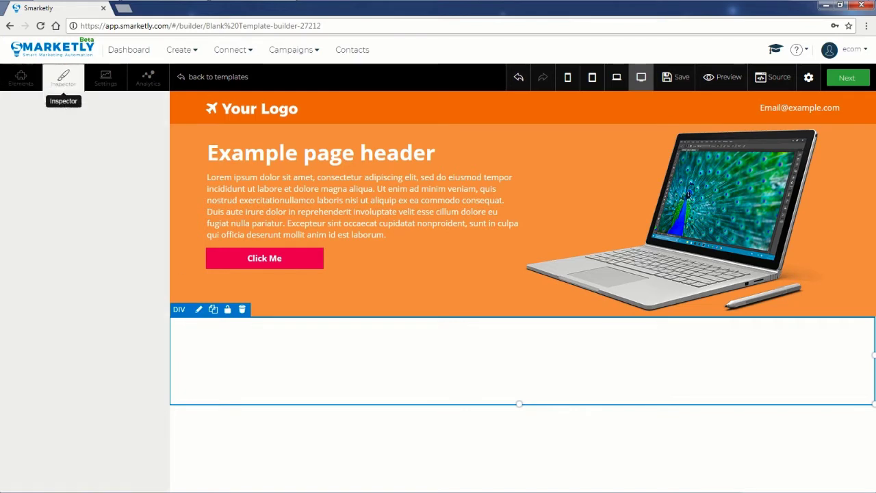
{"action": "left_click", "coordinate": [88, 314]}
{"action": "left_click", "coordinate": [88, 314]}
{"action": "left_click", "coordinate": [80, 390]}
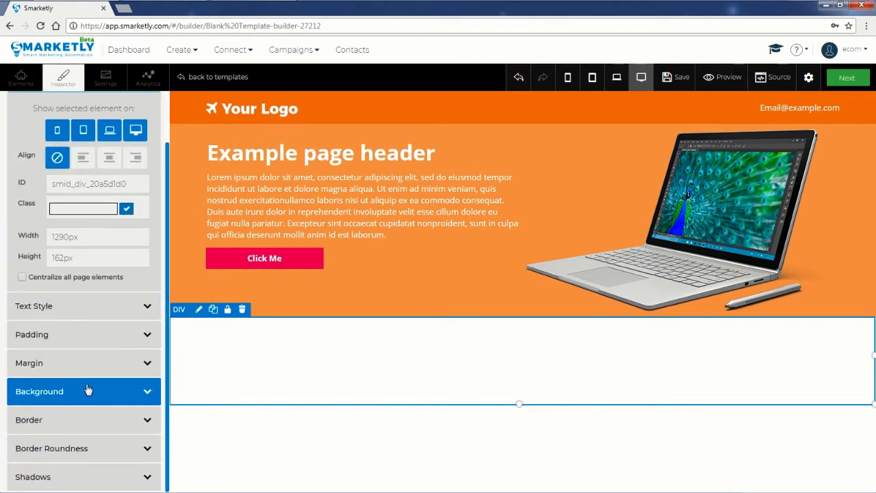
{"action": "left_click", "coordinate": [81, 370]}
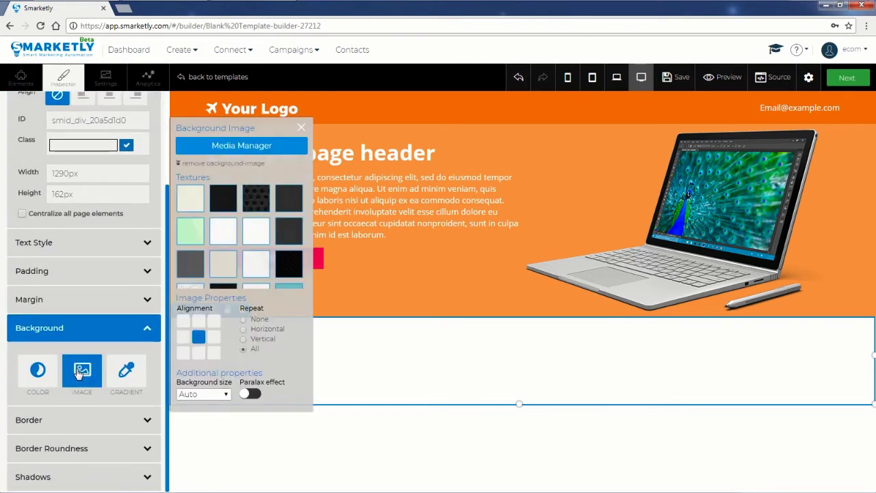
{"action": "left_click", "coordinate": [248, 150]}
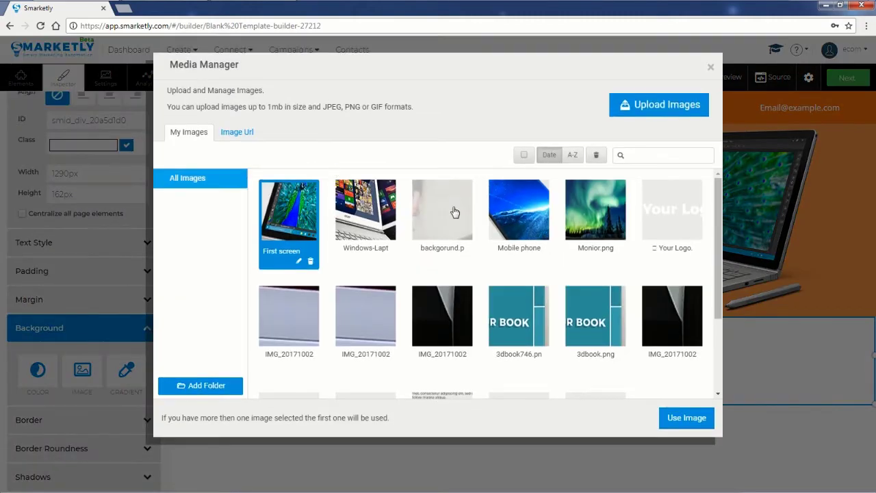
{"action": "left_click", "coordinate": [450, 201]}
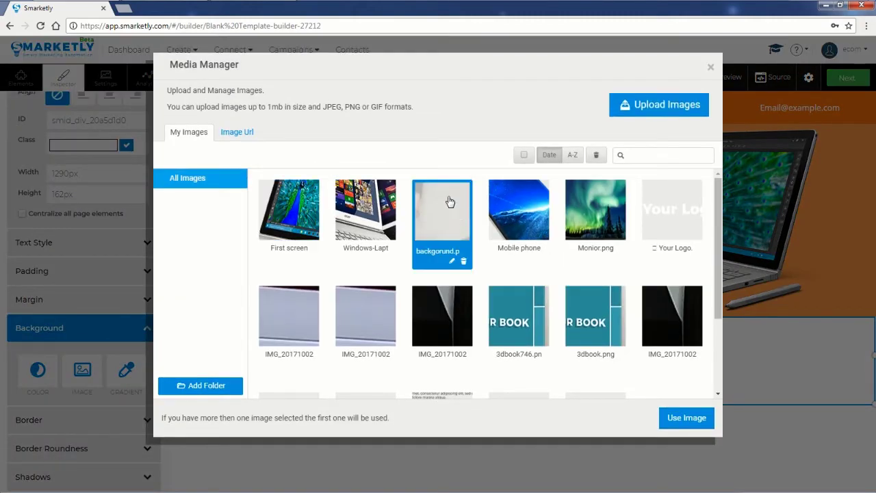
{"action": "left_click", "coordinate": [688, 425]}
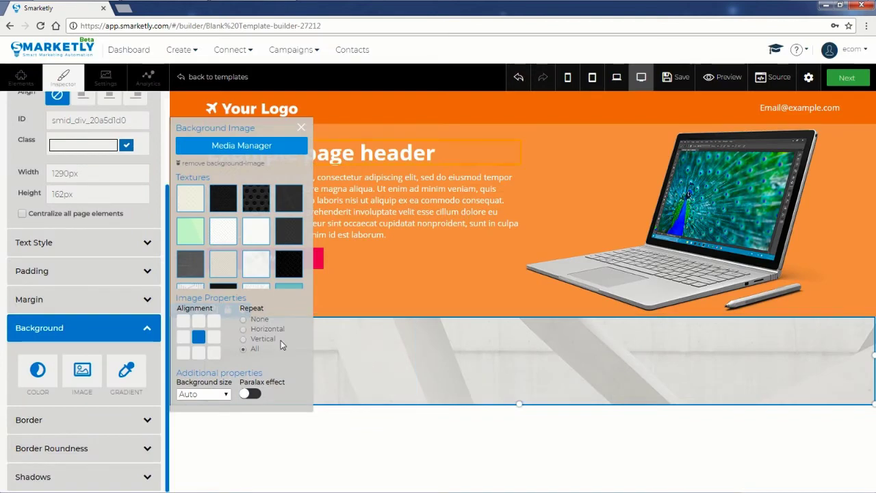
{"action": "left_click", "coordinate": [220, 395]}
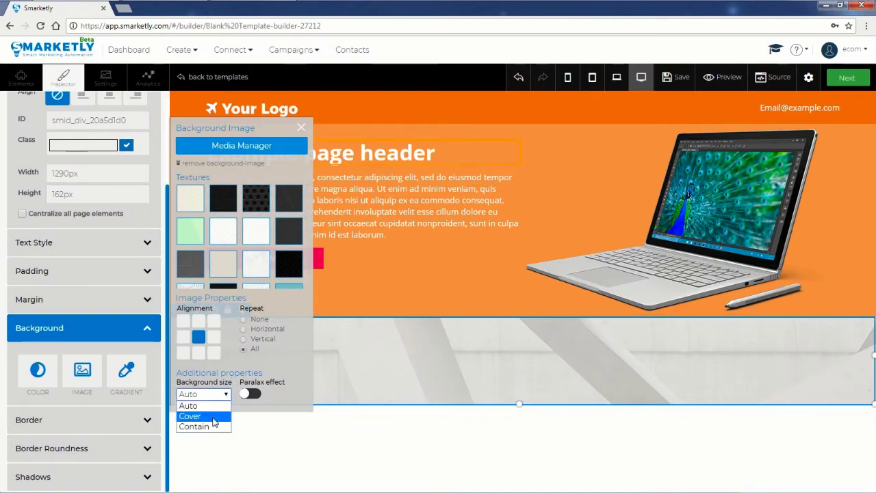
{"action": "left_click", "coordinate": [214, 415]}
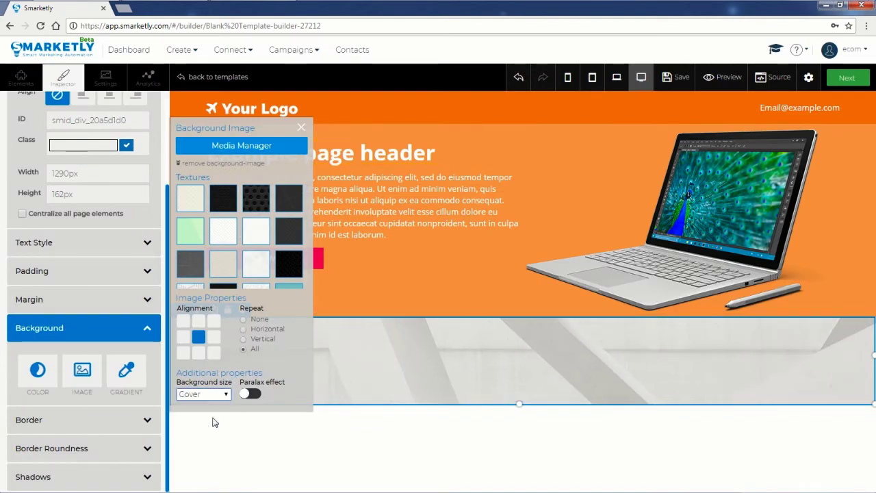
{"action": "left_click", "coordinate": [301, 127]}
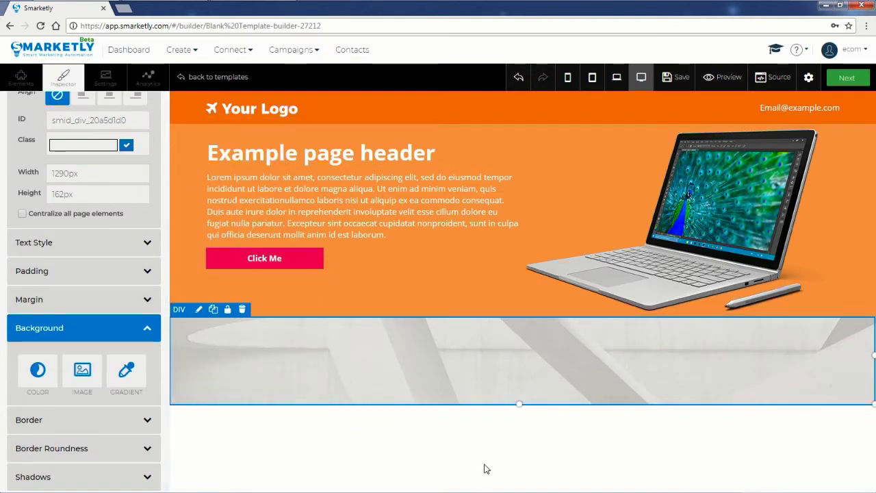
Step: Change the section's row to two equal 6-6 columns
{"action": "left_click", "coordinate": [345, 366]}
{"action": "left_click", "coordinate": [235, 108]}
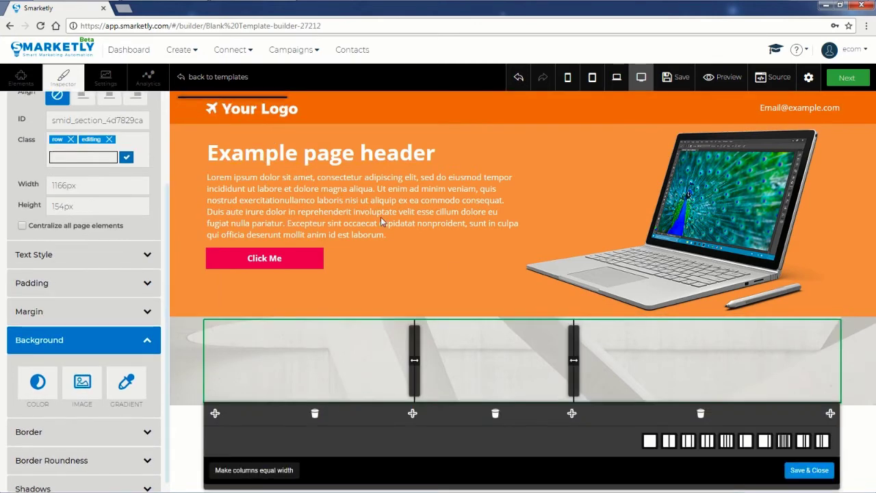
{"action": "left_click", "coordinate": [668, 441]}
{"action": "left_click", "coordinate": [809, 469]}
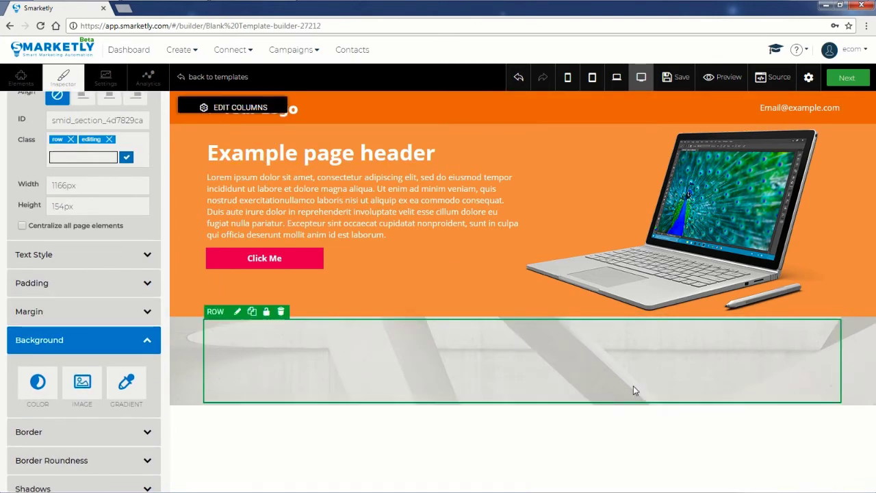
Step: Add a new Paragraph element to the lower left column
{"action": "left_click", "coordinate": [670, 454]}
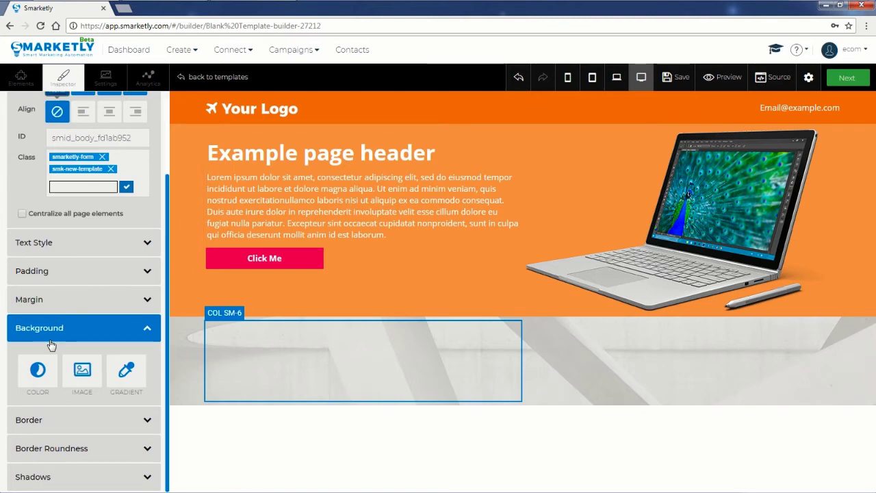
{"action": "left_click", "coordinate": [285, 202]}
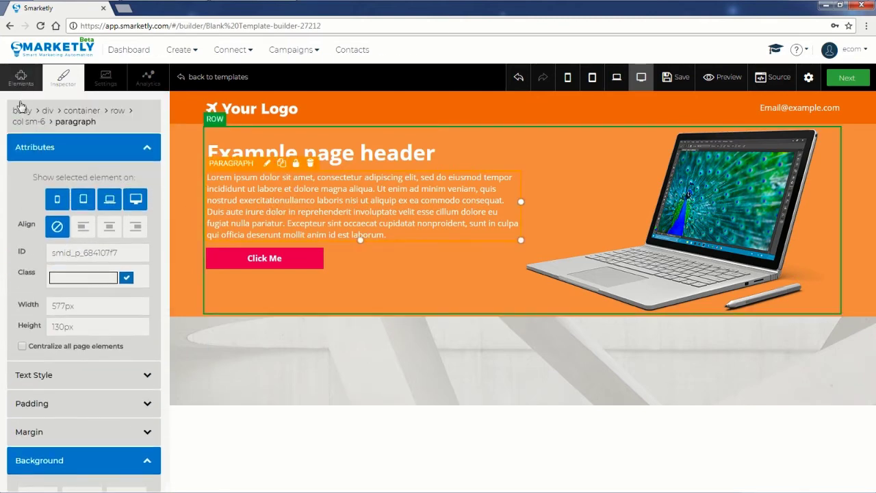
{"action": "left_click", "coordinate": [20, 76]}
{"action": "left_click_drag", "start_coordinate": [84, 218], "coordinate": [314, 338]}
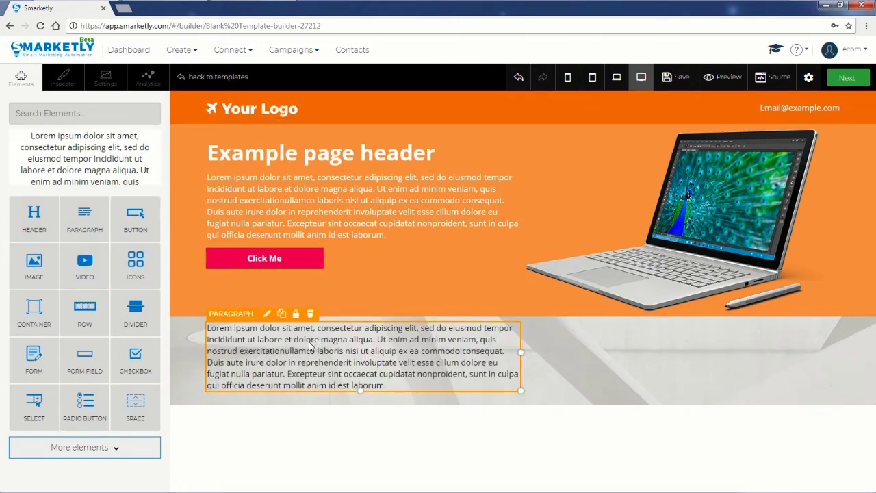
Step: Trim the new paragraph down to 'Lorem ipsum dolor sit amet'
{"action": "left_click", "coordinate": [310, 345]}
{"action": "triple_click", "coordinate": [304, 339]}
{"action": "left_click_drag", "start_coordinate": [315, 327], "coordinate": [443, 388]}
{"action": "key", "text": "BackSpace"}
{"action": "left_click", "coordinate": [313, 421]}
Step: Centre-align the shortened paragraph's text
{"action": "left_click", "coordinate": [276, 328]}
{"action": "left_click", "coordinate": [267, 315]}
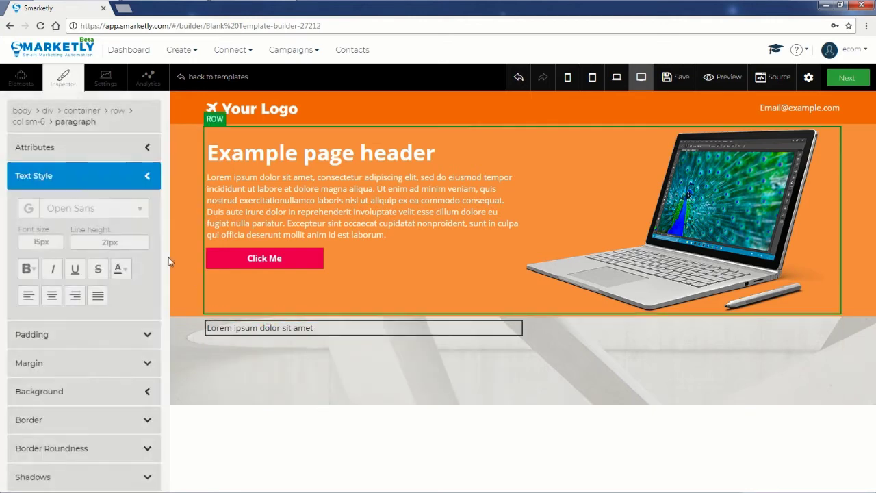
{"action": "left_click", "coordinate": [51, 284]}
{"action": "left_click", "coordinate": [367, 453]}
{"action": "left_click", "coordinate": [264, 258]}
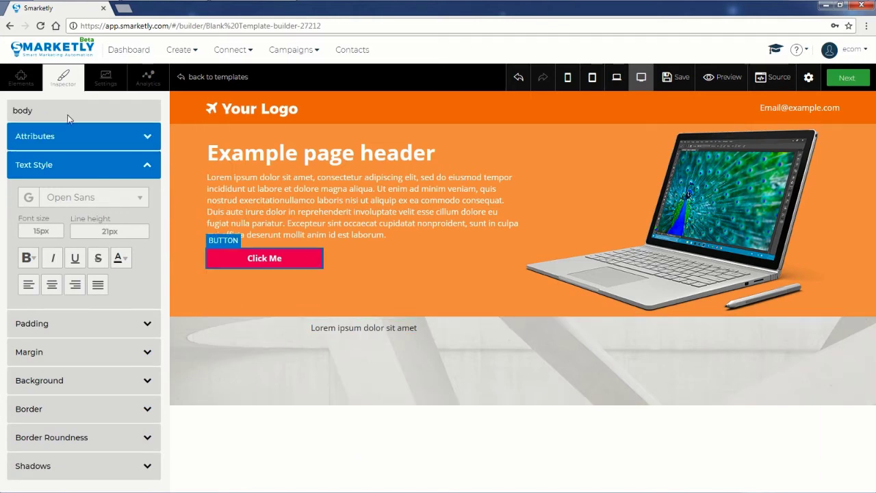
{"action": "left_click", "coordinate": [20, 77]}
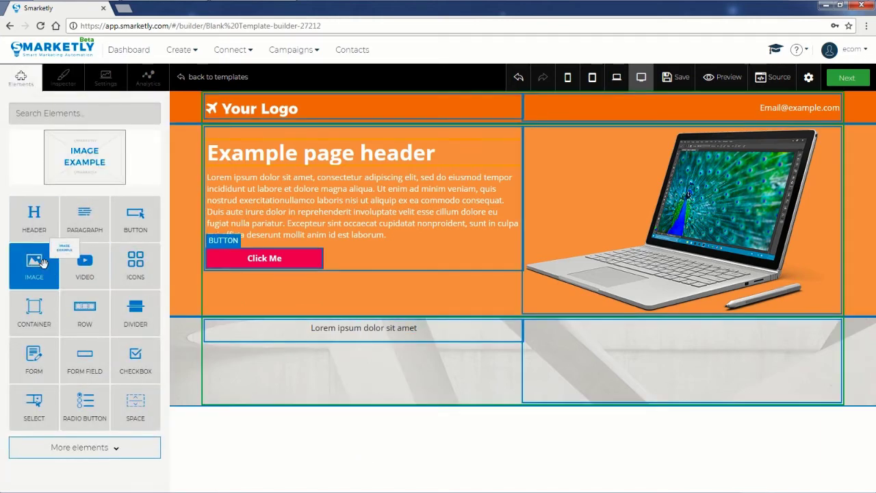
Step: Place the video under the paragraph, set its width to 100, and drag it taller
{"action": "left_click_drag", "start_coordinate": [85, 263], "coordinate": [332, 370]}
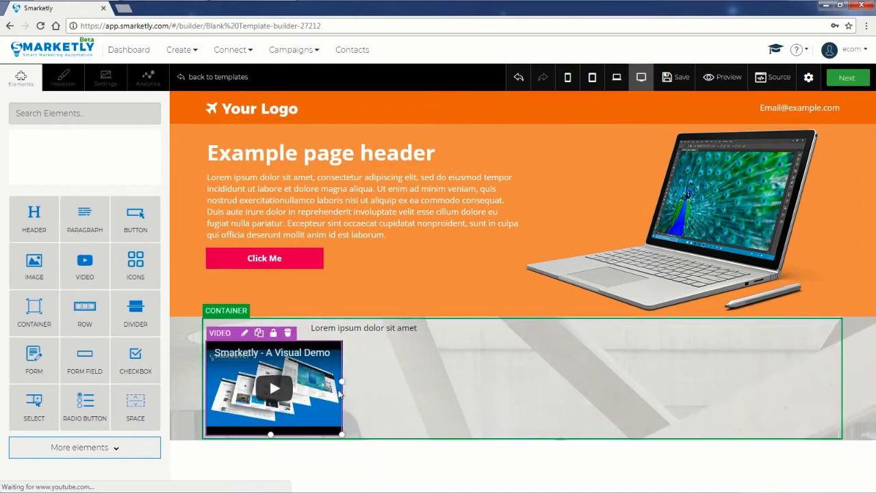
{"action": "left_click", "coordinate": [244, 333]}
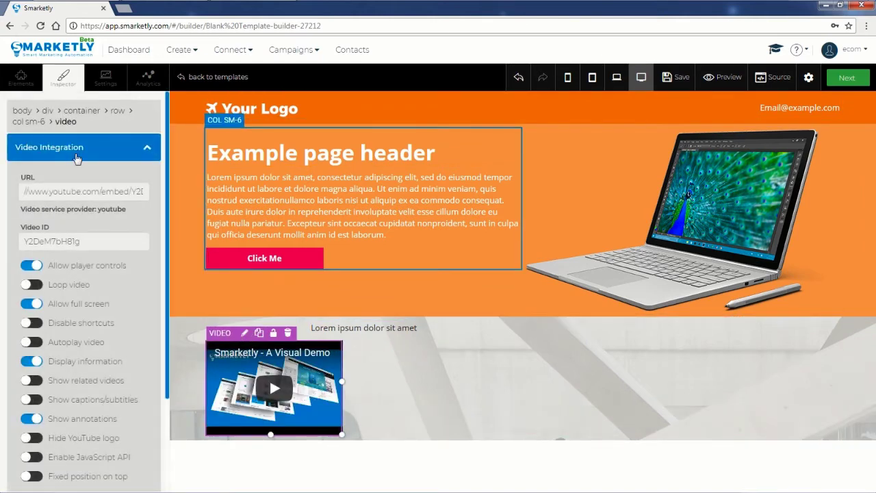
{"action": "left_click", "coordinate": [74, 149]}
{"action": "left_click", "coordinate": [74, 176]}
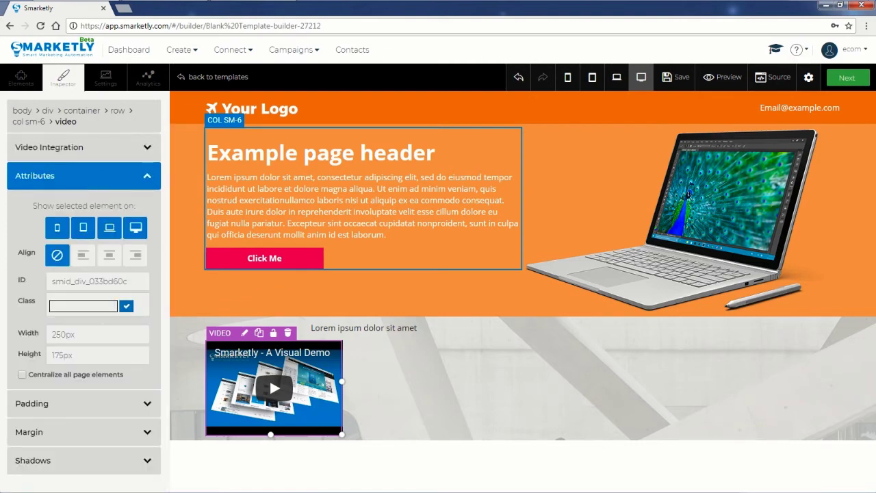
{"action": "left_click", "coordinate": [26, 331]}
{"action": "type", "text": "100"}
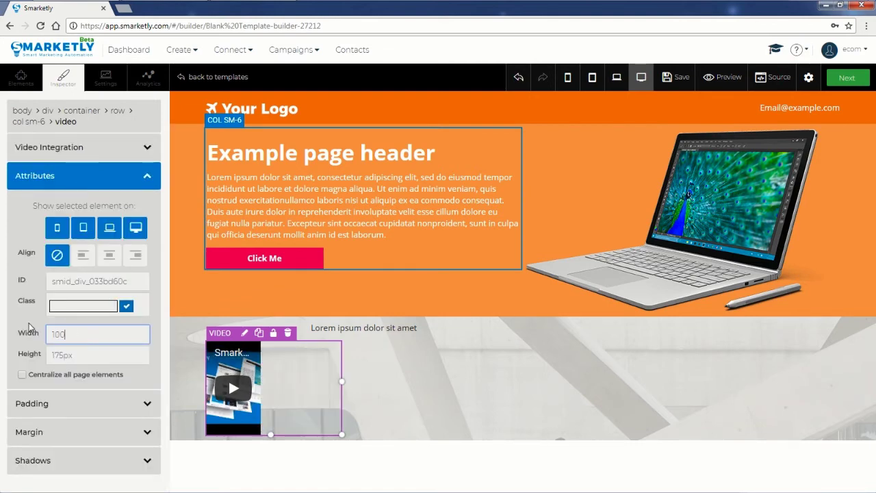
{"action": "left_click", "coordinate": [440, 466]}
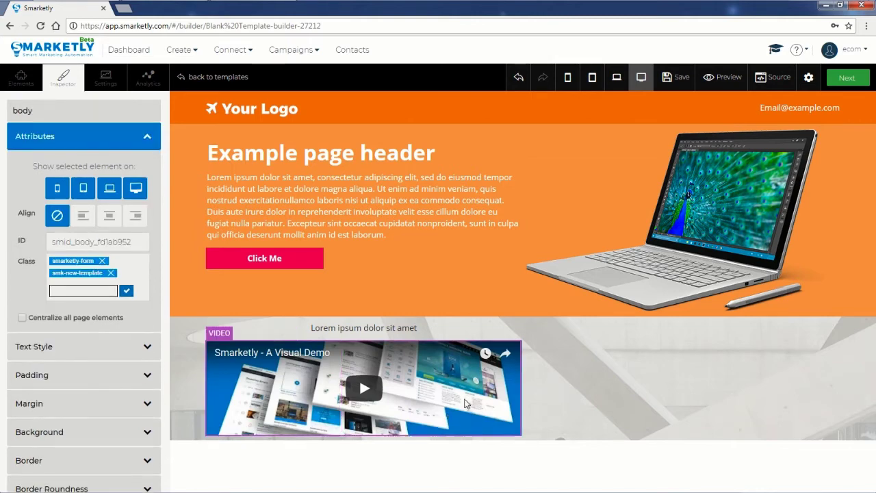
{"action": "left_click", "coordinate": [380, 432]}
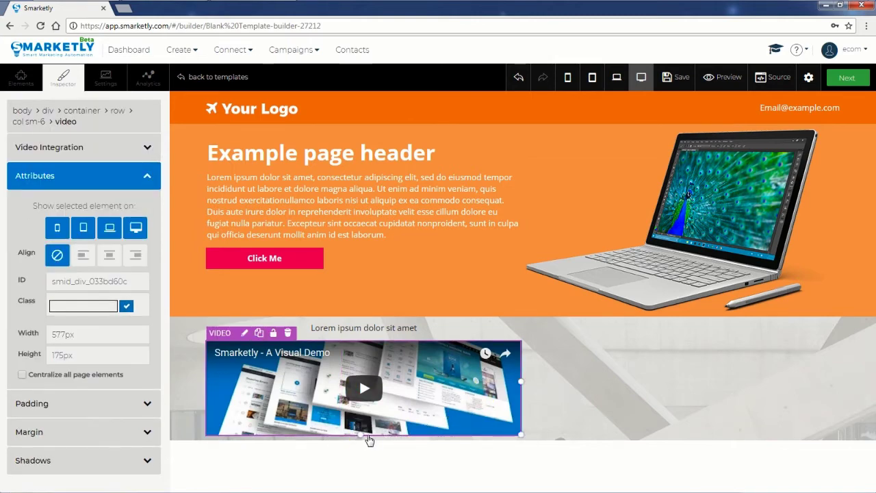
{"action": "left_click_drag", "start_coordinate": [360, 435], "coordinate": [356, 488]}
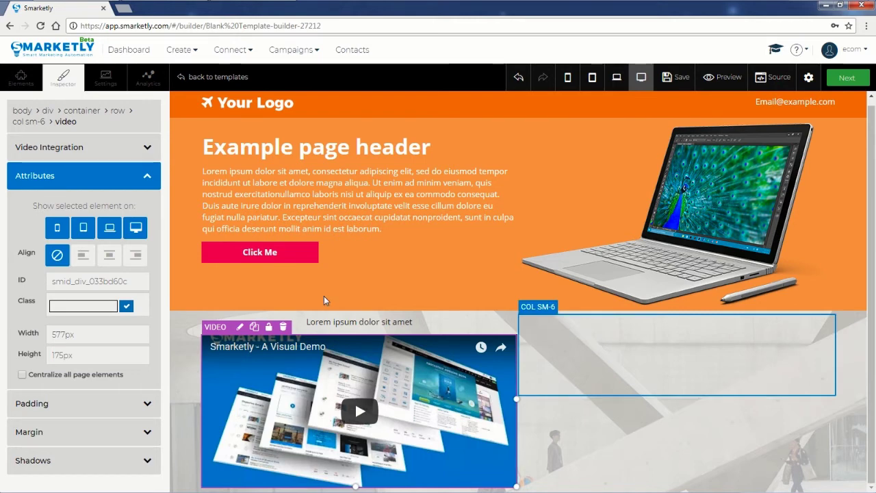
Step: Add a heading and a paragraph to the column beside the video
{"action": "left_click", "coordinate": [20, 77]}
{"action": "left_click_drag", "start_coordinate": [34, 219], "coordinate": [641, 345]}
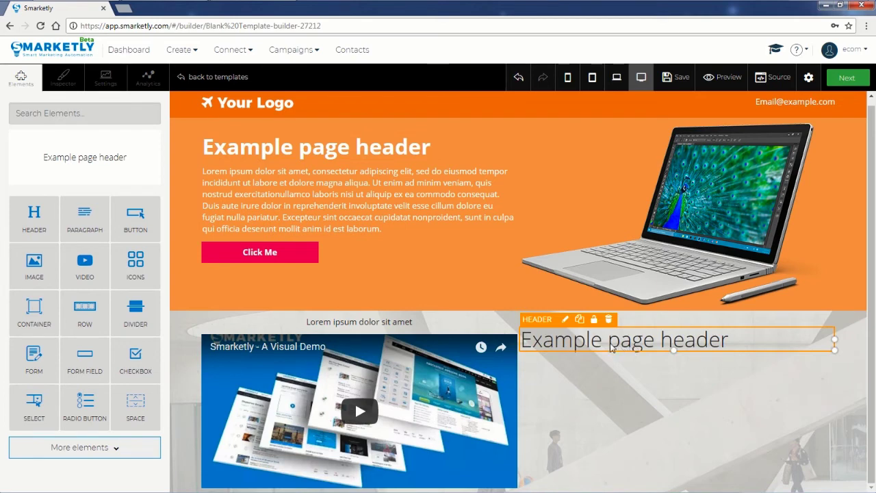
{"action": "left_click_drag", "start_coordinate": [85, 219], "coordinate": [724, 388]}
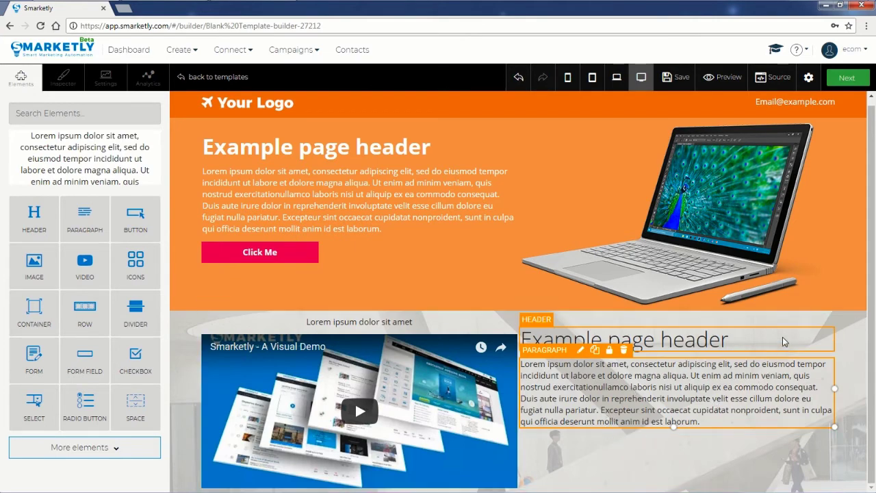
Step: Duplicate the Click Me button and move the copy under the right-column text
{"action": "left_click", "coordinate": [229, 256]}
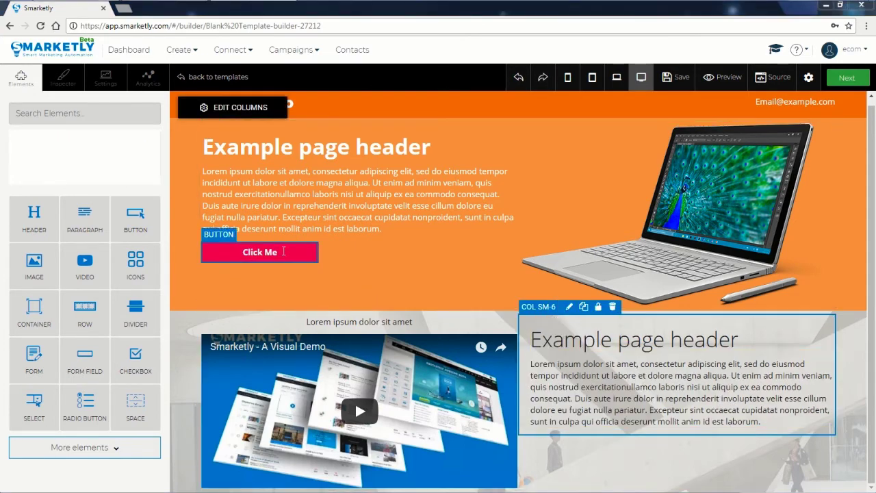
{"action": "left_click", "coordinate": [262, 234]}
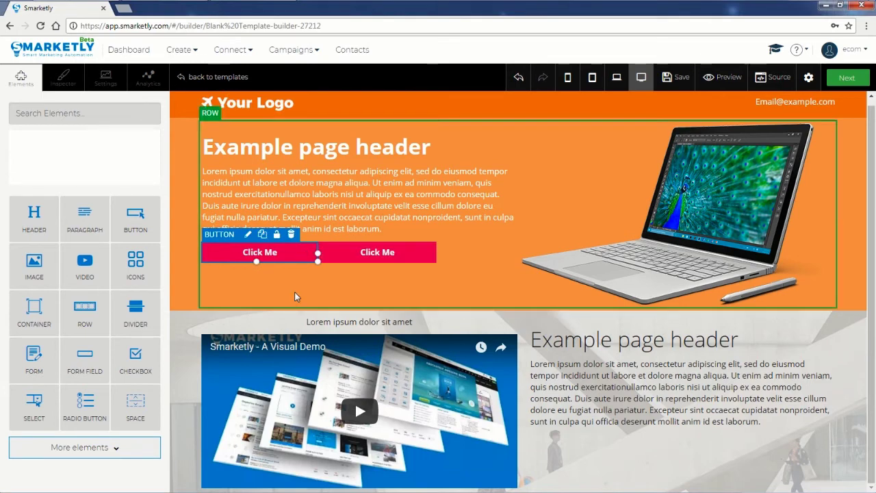
{"action": "left_click", "coordinate": [328, 256]}
{"action": "left_click_drag", "start_coordinate": [328, 255], "coordinate": [554, 442]}
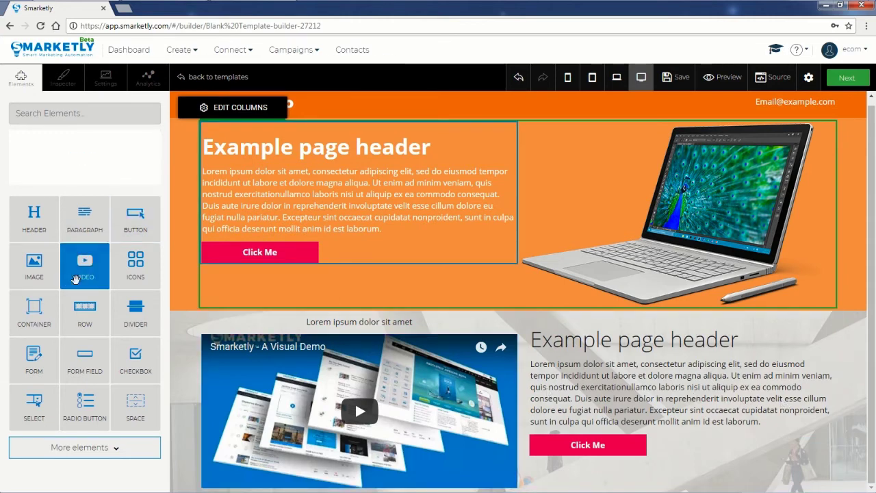
Step: Add a row at the page bottom and split it into three equal 4-4-4 columns
{"action": "left_click_drag", "start_coordinate": [84, 309], "coordinate": [836, 459]}
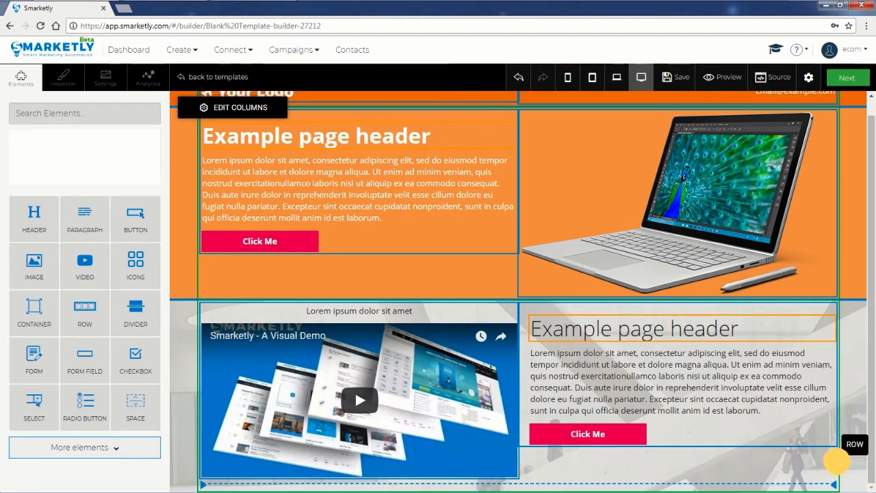
{"action": "left_click_drag", "start_coordinate": [836, 460], "coordinate": [837, 462]}
{"action": "left_click", "coordinate": [331, 445]}
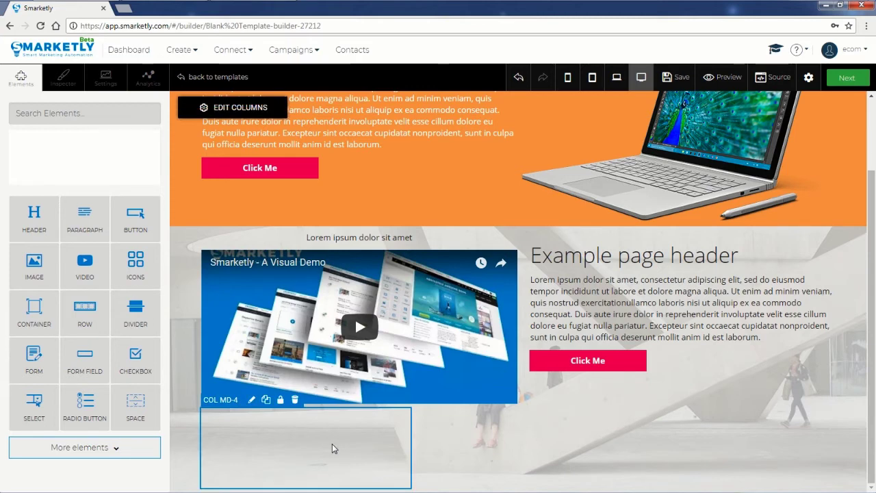
{"action": "left_click", "coordinate": [252, 399]}
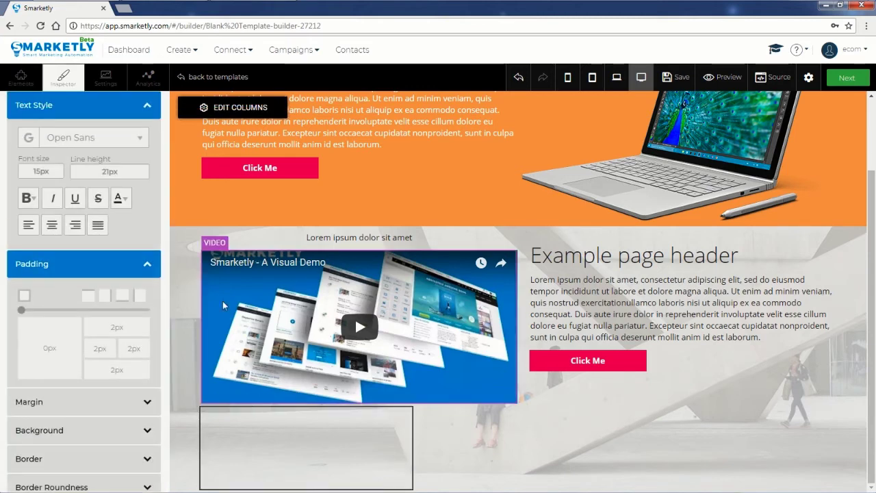
{"action": "left_click", "coordinate": [250, 110]}
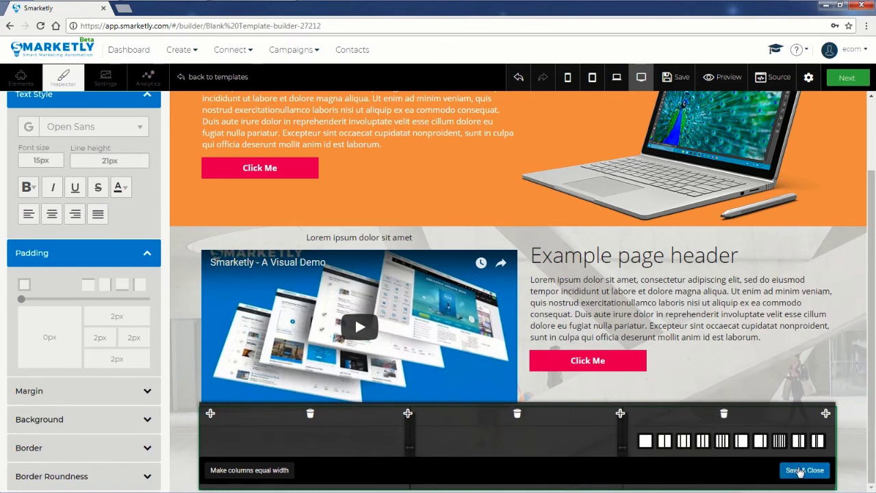
{"action": "left_click", "coordinate": [804, 471]}
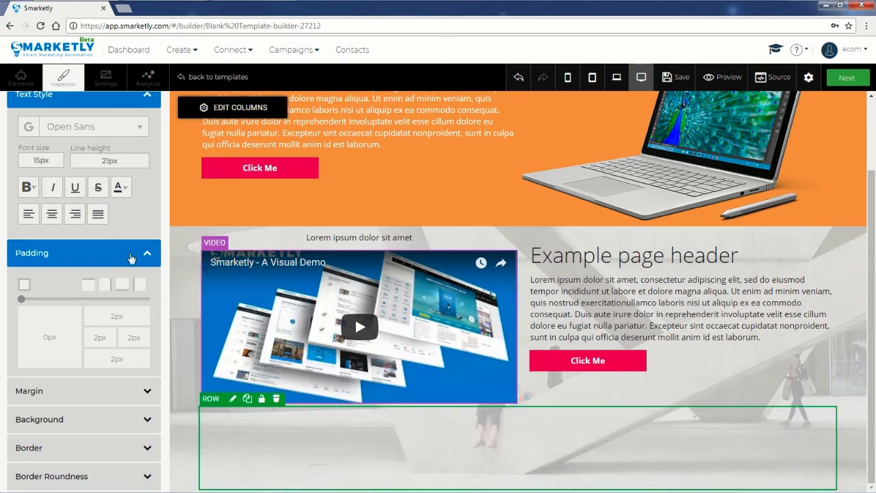
{"action": "left_click", "coordinate": [21, 76]}
Step: Copy the Example page header heading into the new row and retype it as 'Other devices'
{"action": "mouse_move", "coordinate": [77, 221]}
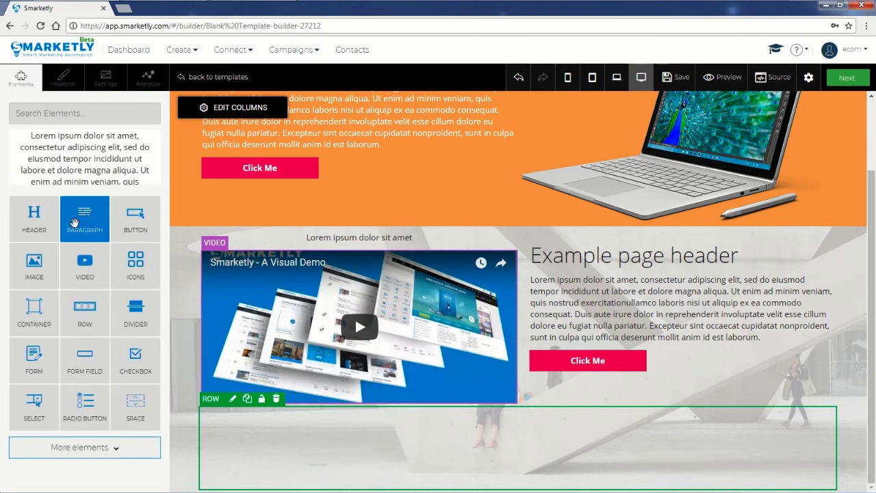
{"action": "left_click", "coordinate": [661, 258]}
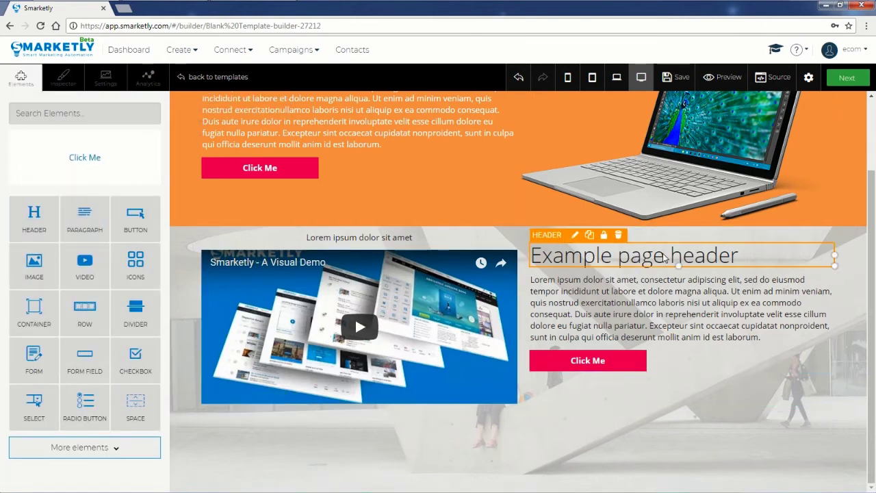
{"action": "left_click", "coordinate": [594, 236]}
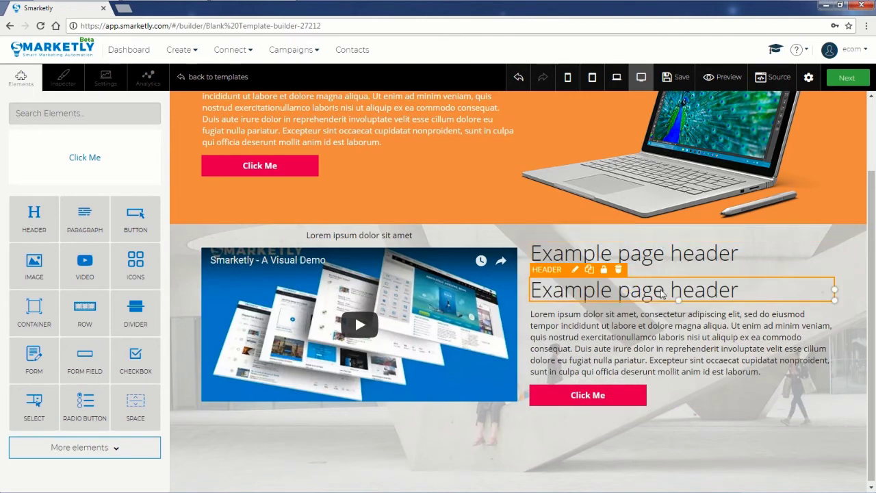
{"action": "left_click_drag", "start_coordinate": [661, 291], "coordinate": [335, 404]}
{"action": "double_click", "coordinate": [333, 415]}
{"action": "type", "text": "Other devices"}
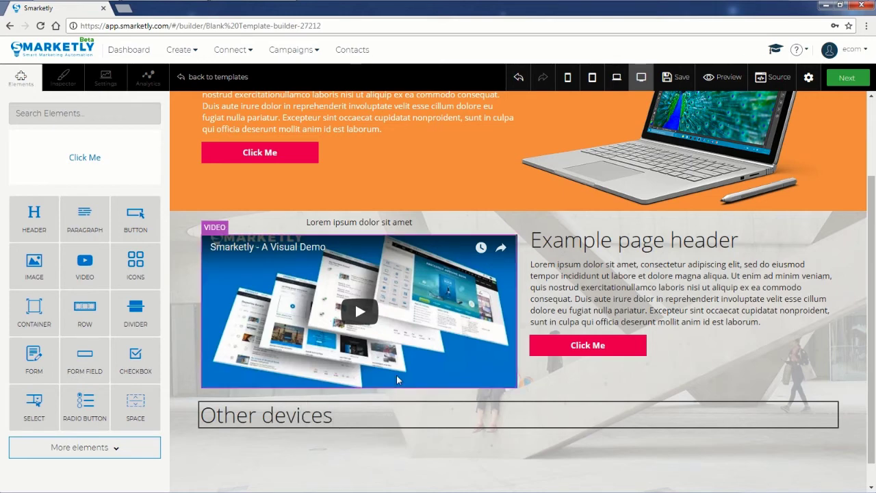
{"action": "left_click", "coordinate": [505, 401]}
Step: Centre the Other devices heading
{"action": "left_click", "coordinate": [360, 425]}
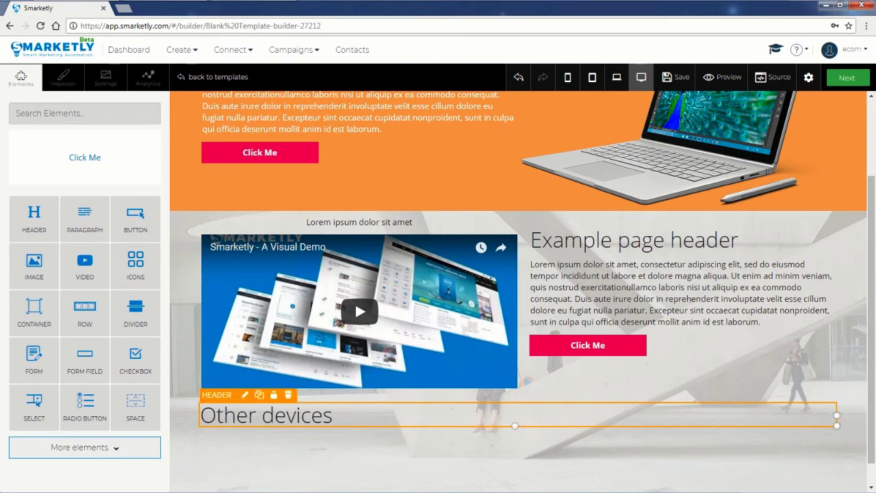
{"action": "left_click", "coordinate": [63, 76]}
{"action": "left_click", "coordinate": [59, 222]}
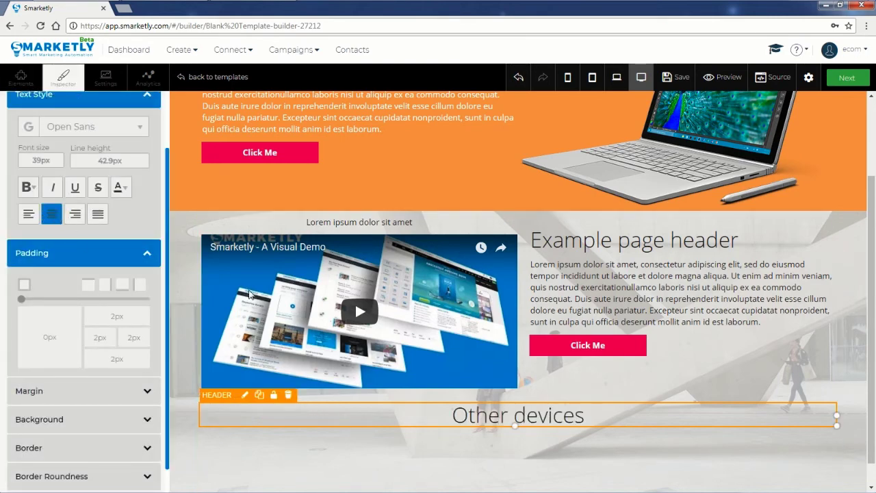
{"action": "left_click", "coordinate": [287, 447]}
{"action": "left_click", "coordinate": [22, 76]}
Step: Place image placeholders in the columns, moving one into the third column
{"action": "left_click_drag", "start_coordinate": [34, 264], "coordinate": [293, 425]}
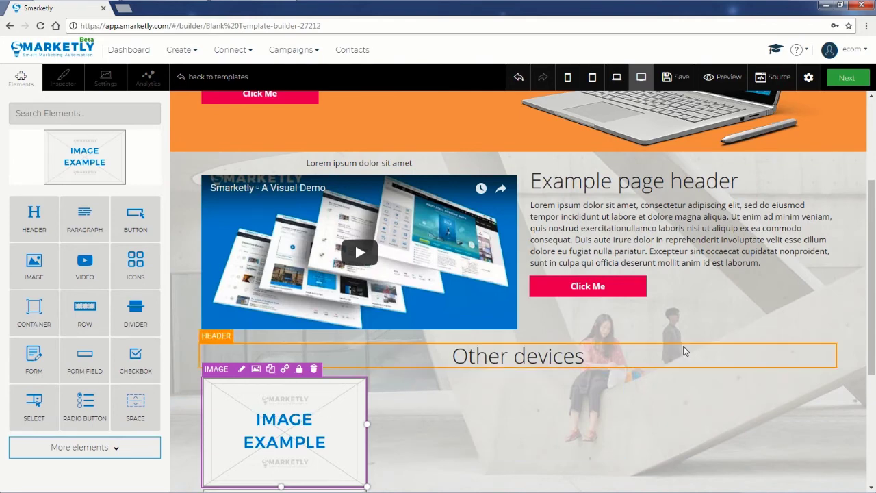
{"action": "scroll", "coordinate": [682, 352], "scroll_direction": "down", "scroll_amount": 3}
{"action": "left_click_drag", "start_coordinate": [345, 211], "coordinate": [508, 167]}
{"action": "left_click", "coordinate": [304, 303]}
{"action": "left_click_drag", "start_coordinate": [445, 299], "coordinate": [750, 281]}
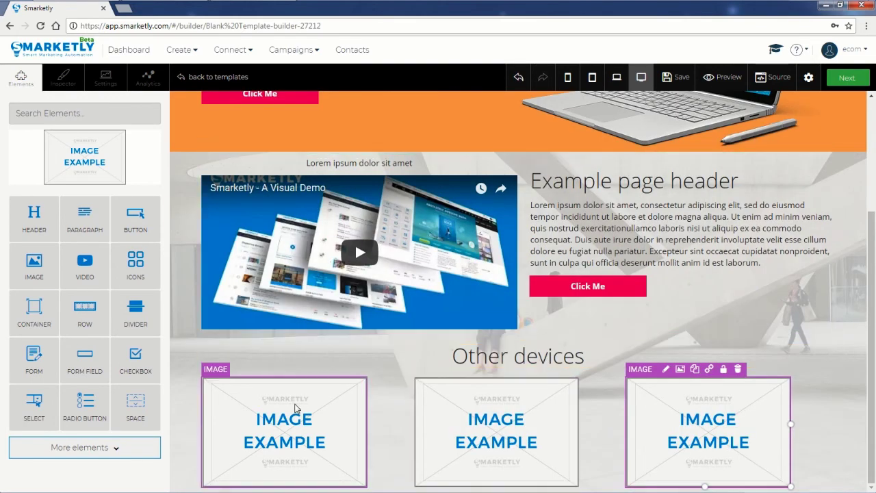
Step: Set Align to center for the left, middle and right image placeholders
{"action": "left_click", "coordinate": [281, 404]}
{"action": "left_click", "coordinate": [242, 369]}
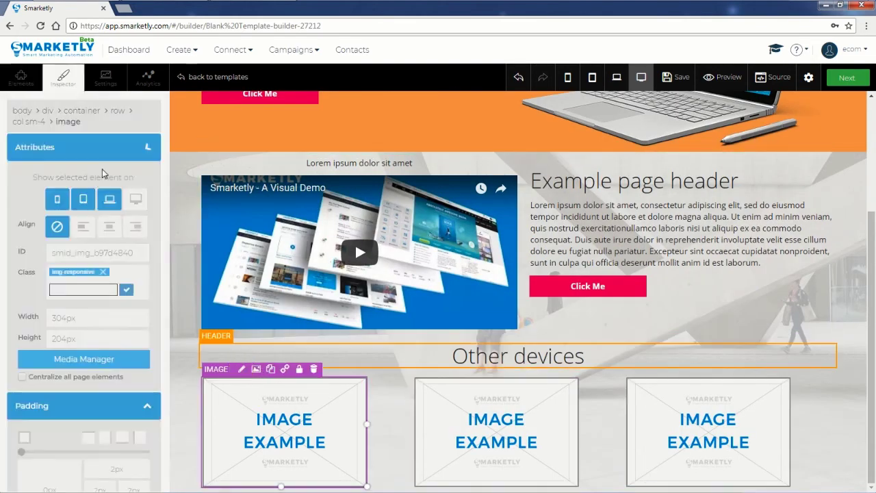
{"action": "left_click", "coordinate": [108, 184]}
{"action": "left_click", "coordinate": [537, 443]}
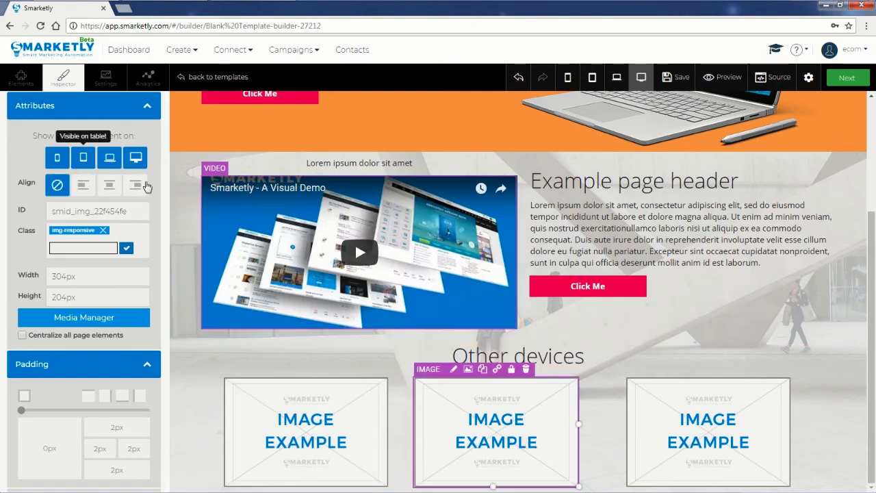
{"action": "left_click", "coordinate": [108, 185]}
{"action": "left_click", "coordinate": [665, 392]}
{"action": "left_click", "coordinate": [108, 184]}
{"action": "left_click", "coordinate": [308, 460]}
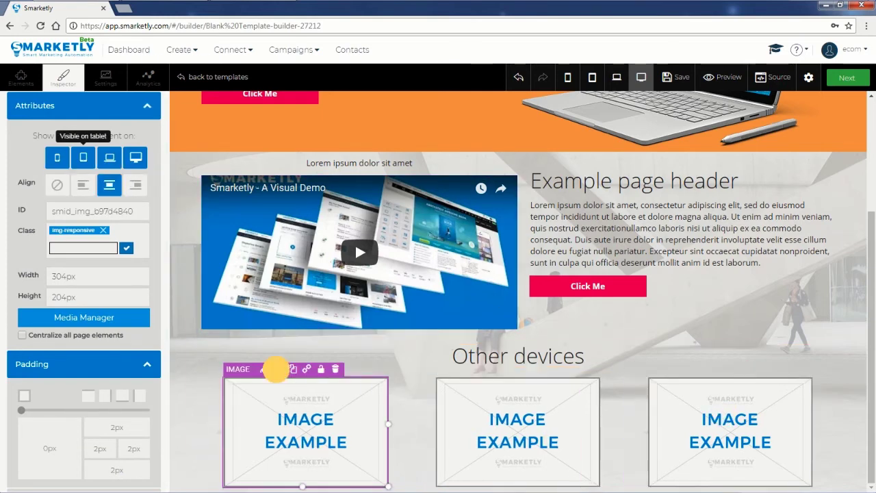
Step: Replace the three placeholders with the laptop, Mobile phone and Monior.png monitor pictures
{"action": "left_click", "coordinate": [275, 369]}
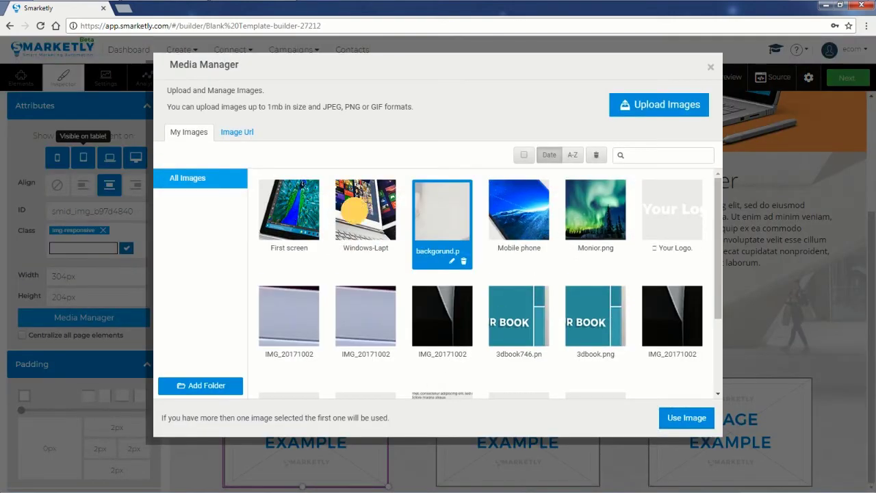
{"action": "left_click", "coordinate": [354, 212]}
{"action": "left_click", "coordinate": [686, 420]}
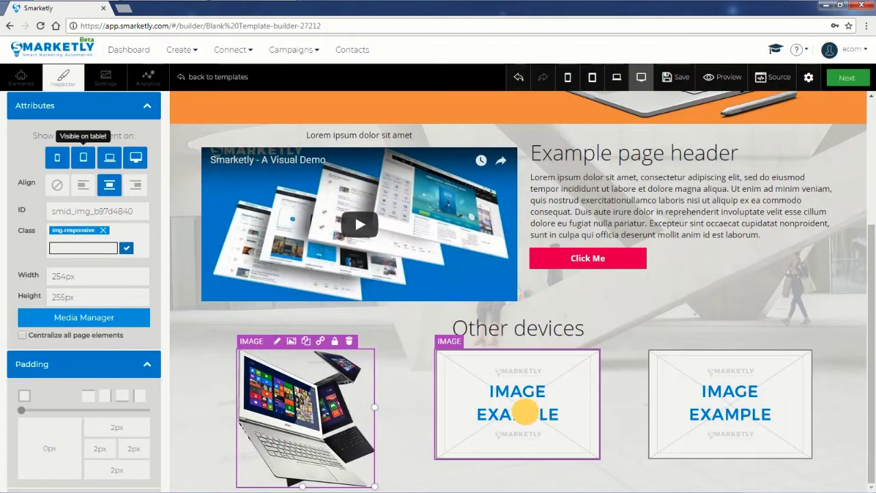
{"action": "left_click", "coordinate": [496, 355]}
{"action": "left_click", "coordinate": [489, 342]}
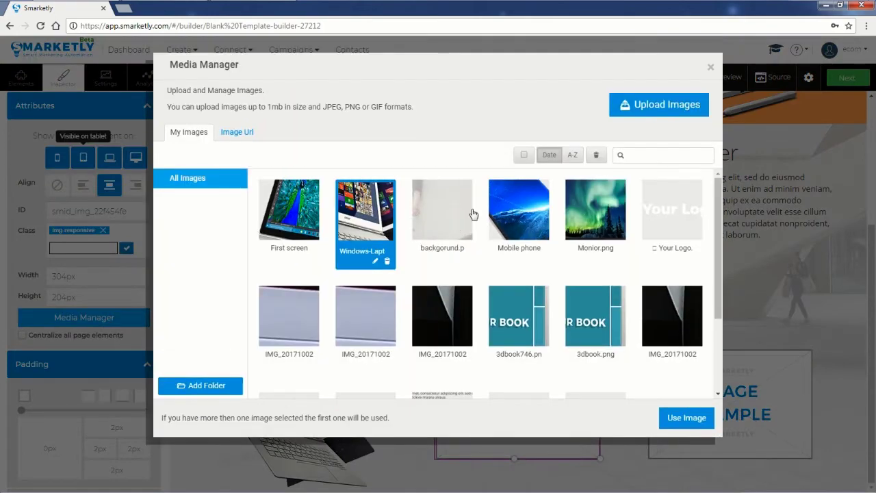
{"action": "left_click", "coordinate": [503, 213]}
{"action": "left_click", "coordinate": [712, 417]}
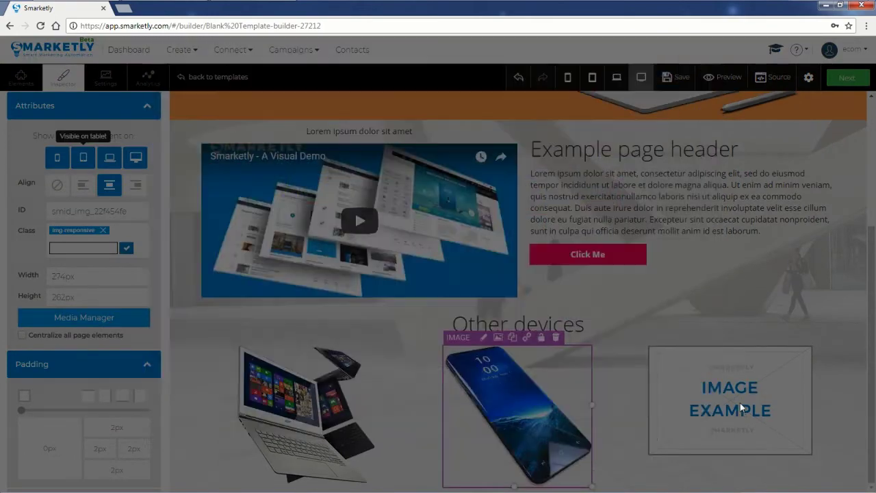
{"action": "left_click", "coordinate": [740, 403]}
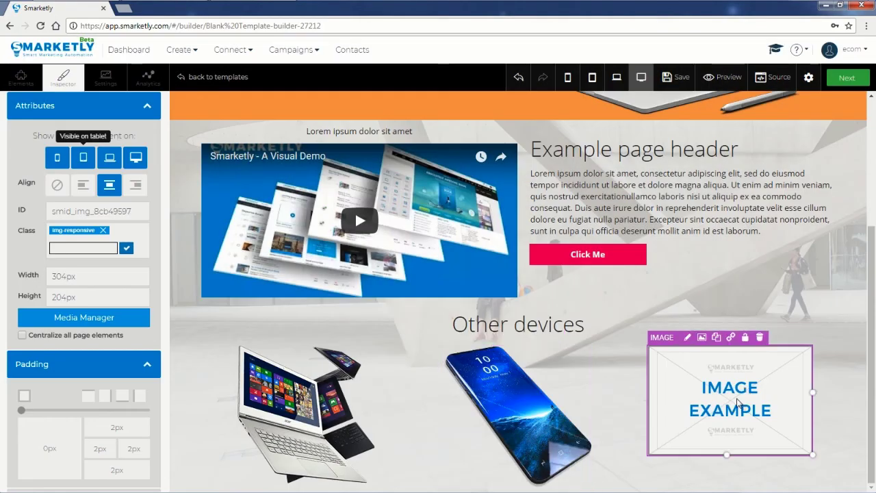
{"action": "left_click", "coordinate": [701, 337]}
{"action": "left_click", "coordinate": [592, 212]}
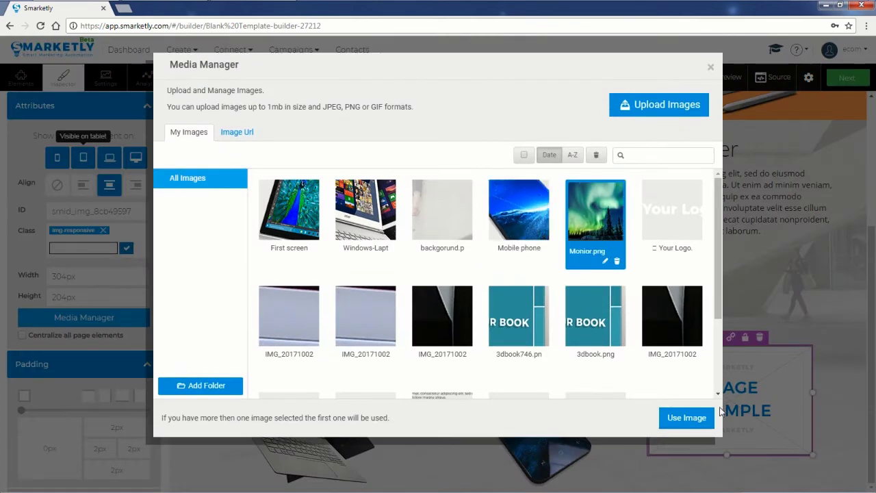
{"action": "left_click", "coordinate": [686, 417]}
{"action": "left_click", "coordinate": [542, 323]}
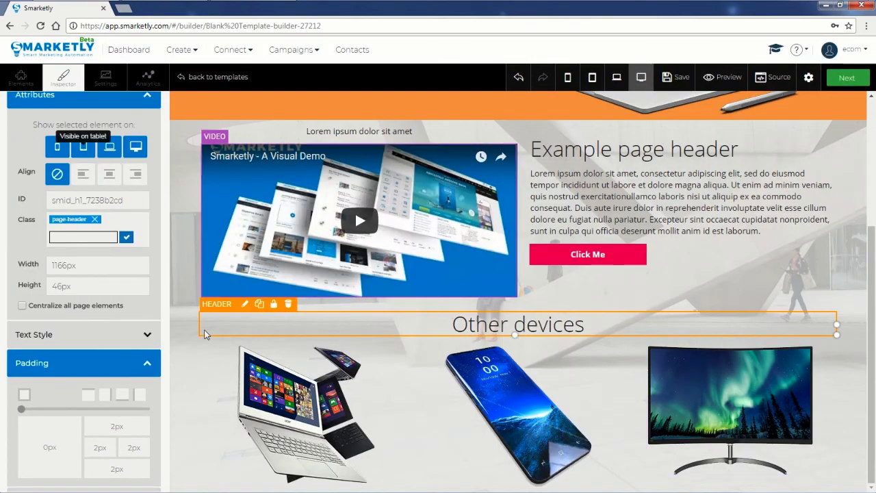
Step: Set 22px top and bottom padding on the Other devices heading, then drag a container below the images
{"action": "scroll", "coordinate": [136, 356], "scroll_direction": "down", "scroll_amount": 3}
{"action": "type", "text": "22px"}
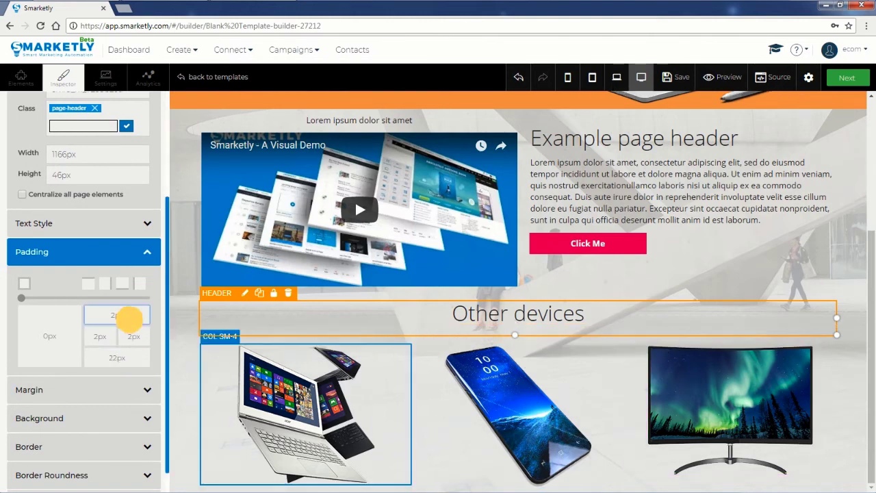
{"action": "type", "text": "px"}
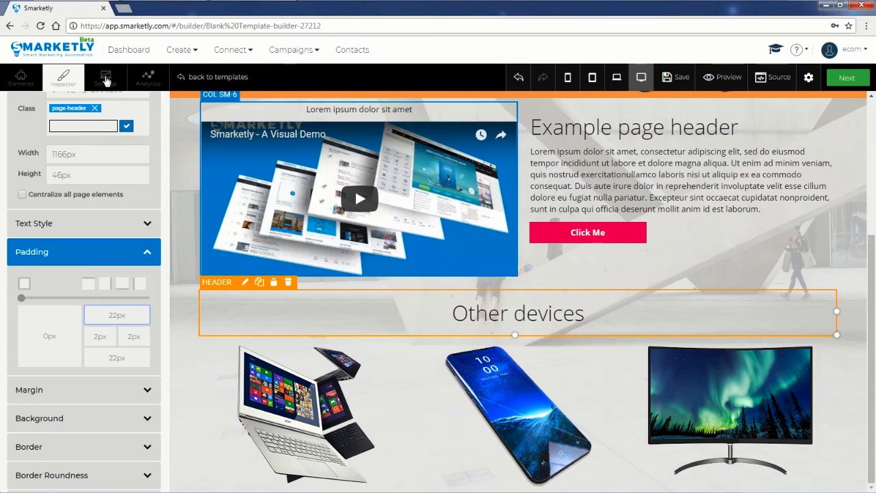
{"action": "left_click", "coordinate": [20, 77]}
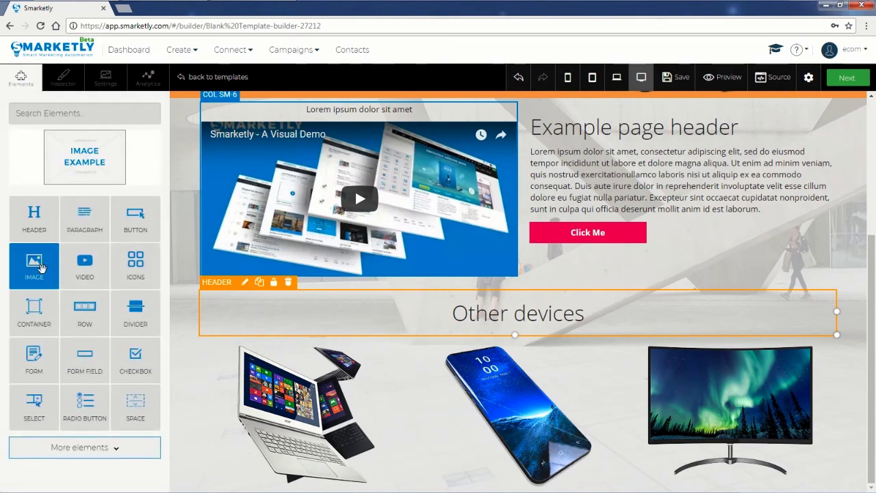
{"action": "left_click_drag", "start_coordinate": [35, 309], "coordinate": [381, 483]}
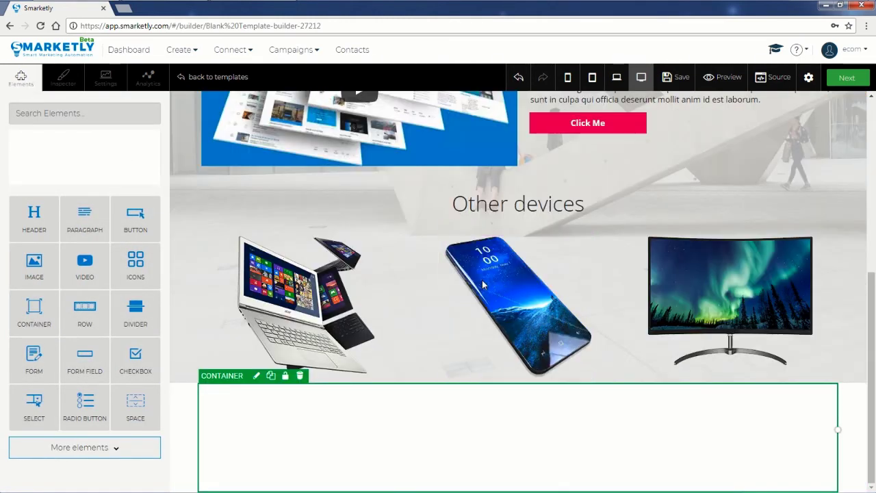
Step: Remove the 'container' class from the new container so it spans the full page width
{"action": "left_click", "coordinate": [257, 378]}
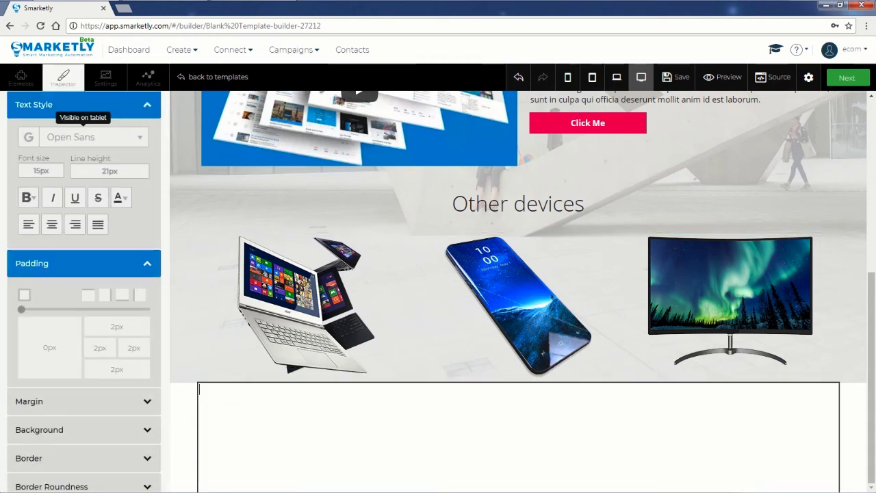
{"action": "left_click", "coordinate": [21, 77]}
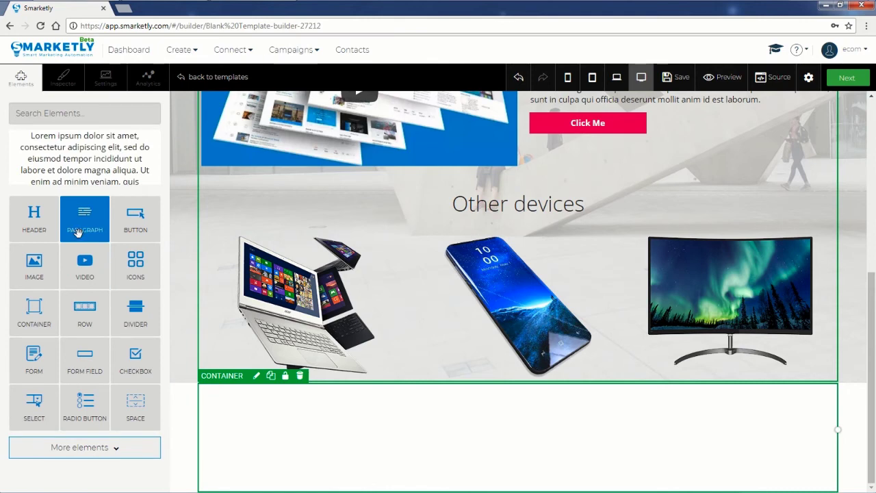
{"action": "left_click", "coordinate": [63, 77]}
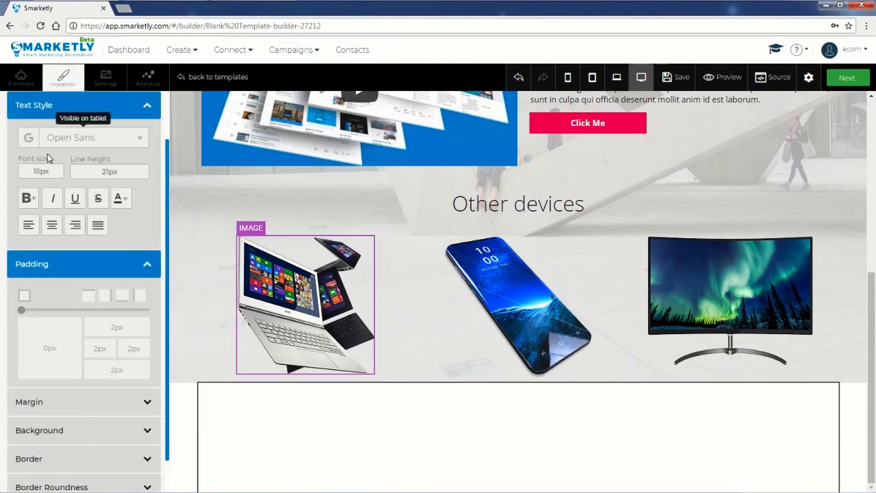
{"action": "left_click", "coordinate": [43, 140]}
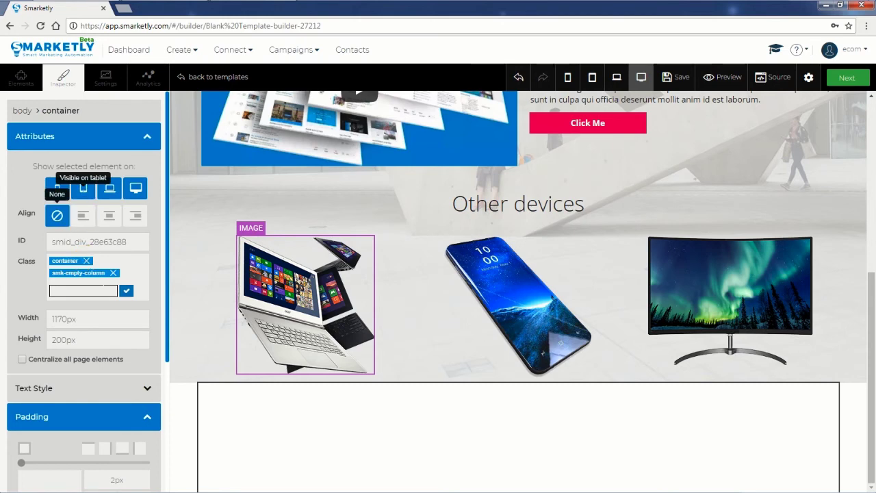
{"action": "left_click", "coordinate": [87, 261]}
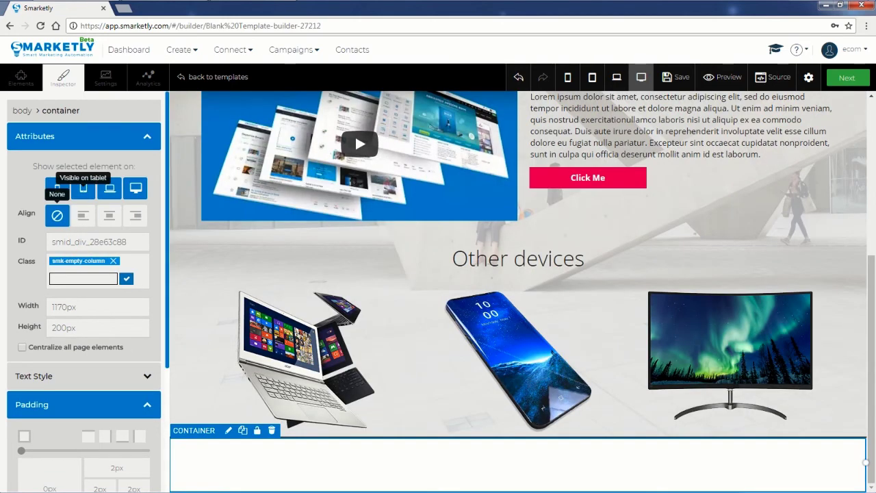
Step: Give the new footer container a dark gray #383838 background color
{"action": "scroll", "coordinate": [98, 380], "scroll_direction": "down", "scroll_amount": 3}
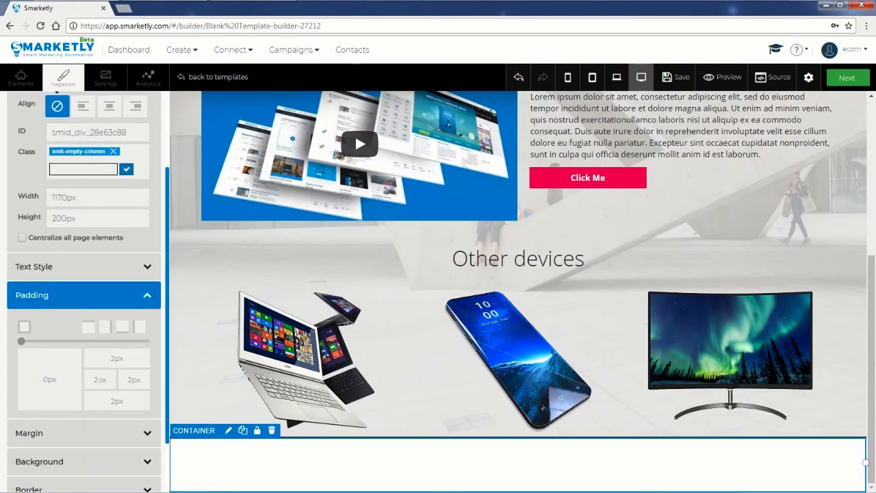
{"action": "left_click", "coordinate": [97, 387]}
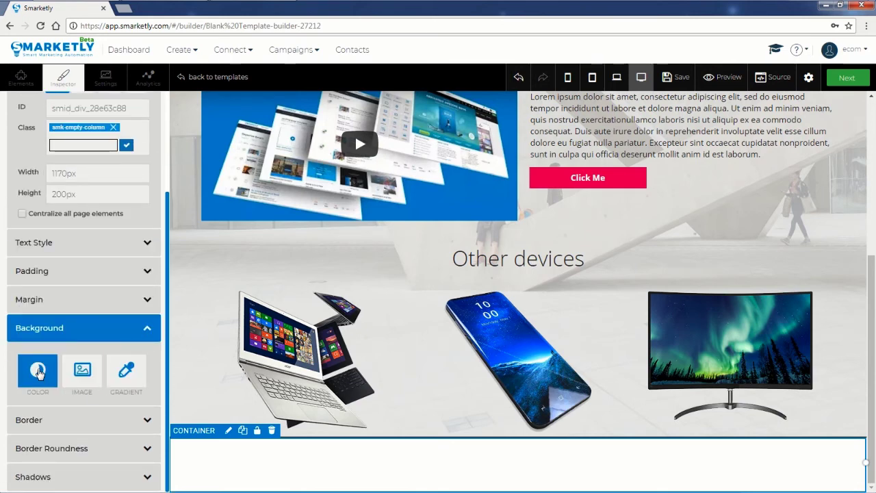
{"action": "left_click", "coordinate": [39, 373]}
{"action": "left_click_drag", "start_coordinate": [177, 179], "coordinate": [169, 175]}
{"action": "left_click", "coordinate": [288, 352]}
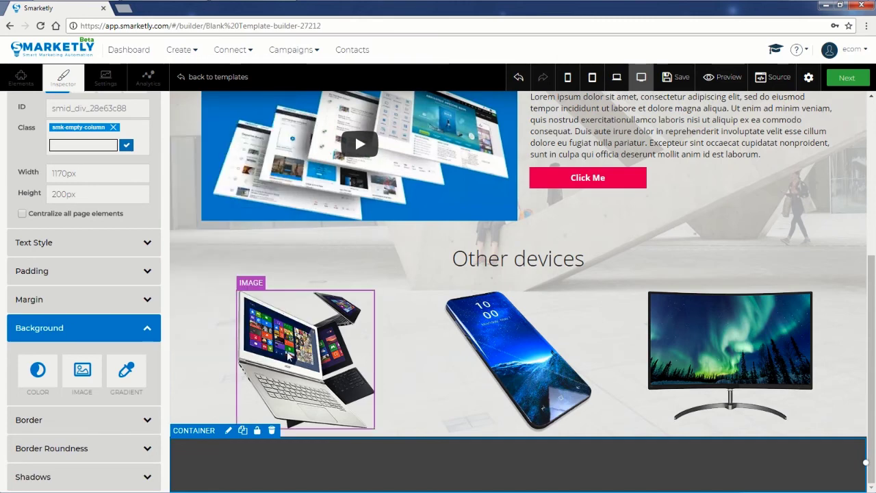
{"action": "left_click", "coordinate": [188, 380]}
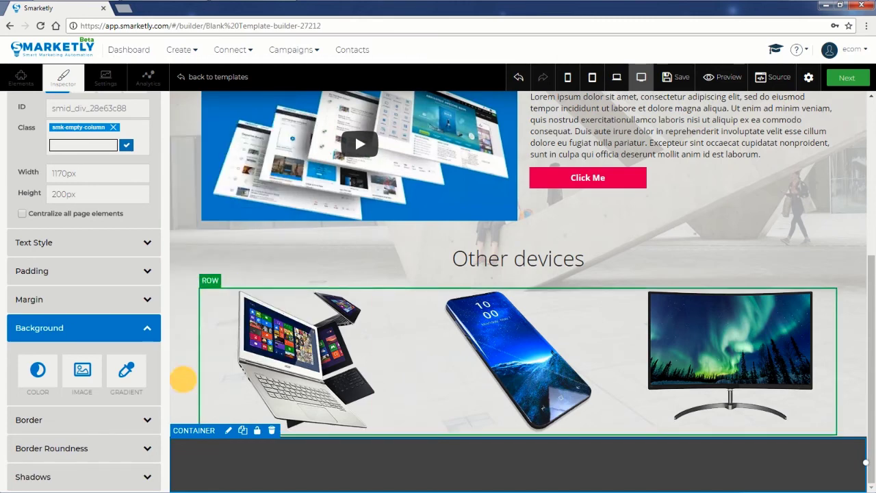
{"action": "left_click", "coordinate": [99, 280]}
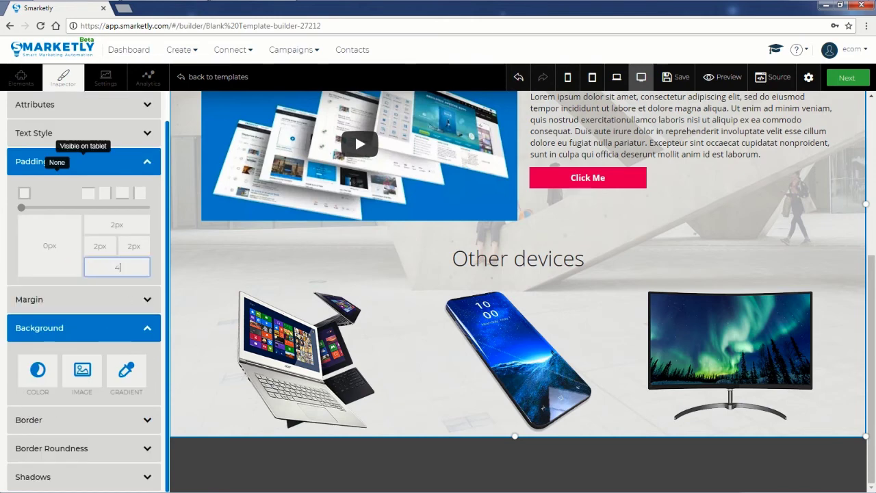
{"action": "scroll", "coordinate": [517, 355], "scroll_direction": "down", "scroll_amount": 1}
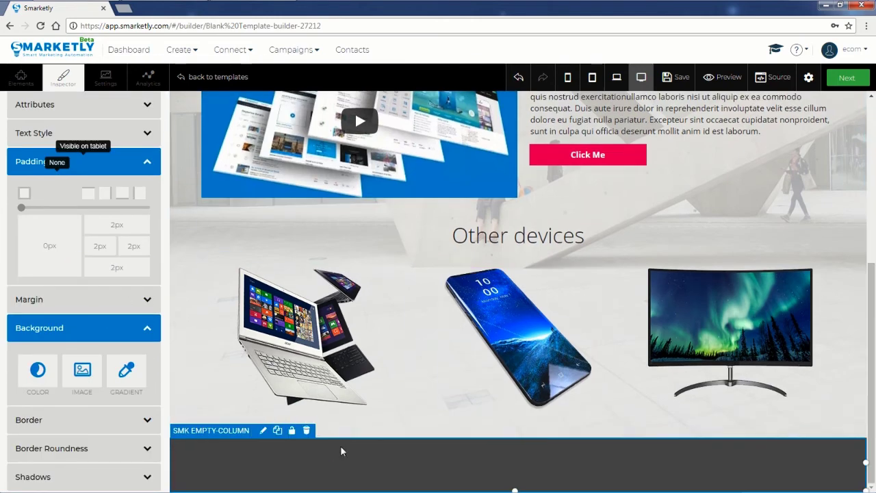
Step: Add a paragraph into the dark footer and trim its lorem ipsum text to the first line
{"action": "left_click", "coordinate": [21, 77]}
{"action": "left_click_drag", "start_coordinate": [85, 217], "coordinate": [491, 435]}
{"action": "left_click", "coordinate": [465, 461]}
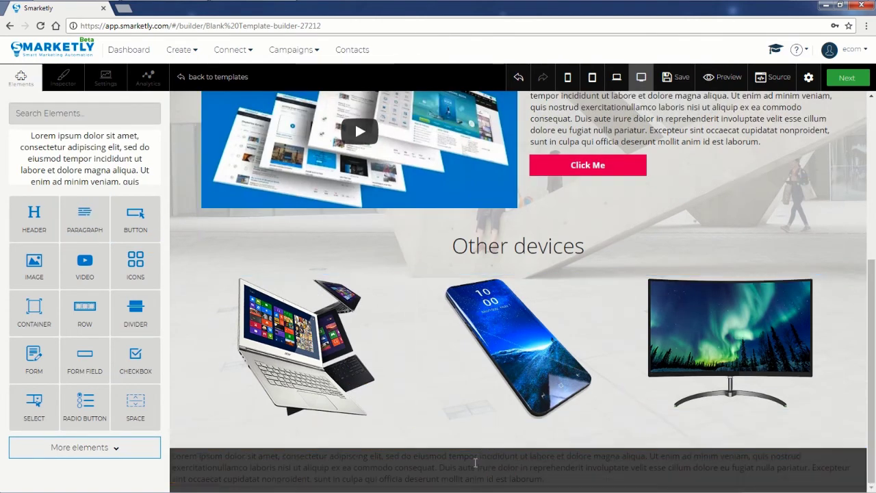
{"action": "left_click_drag", "start_coordinate": [454, 456], "coordinate": [574, 475]}
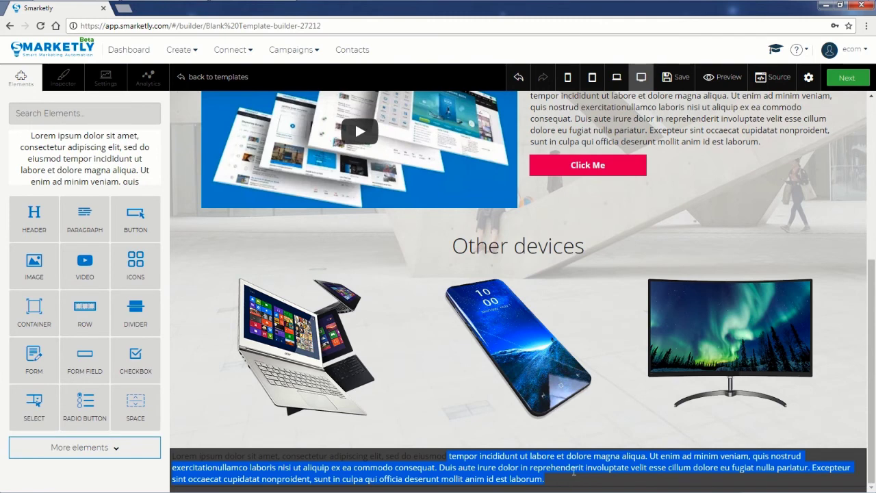
{"action": "key", "text": "BackSpace"}
{"action": "left_click", "coordinate": [369, 435]}
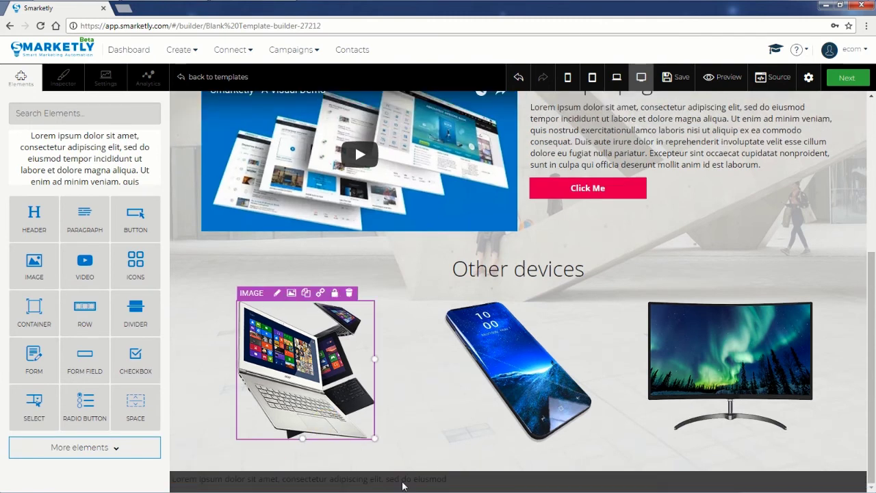
Step: Center the footer paragraph and give it 22px top and bottom padding
{"action": "left_click", "coordinate": [402, 485]}
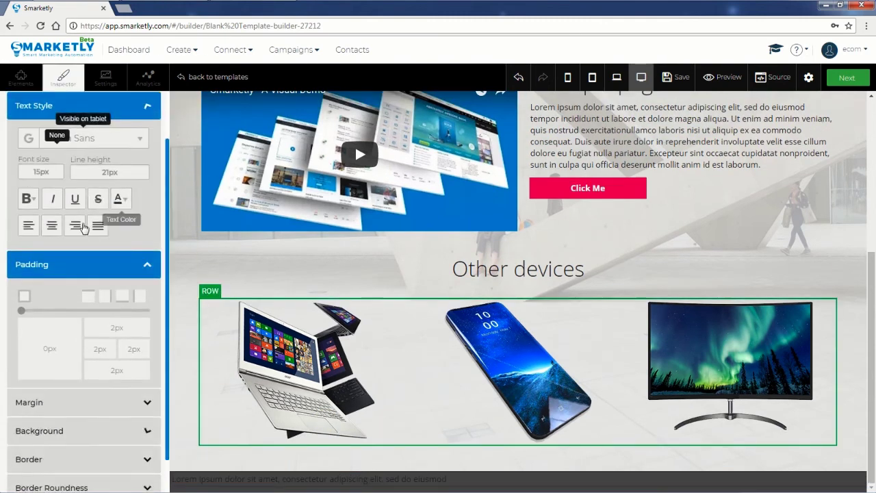
{"action": "left_click", "coordinate": [52, 226]}
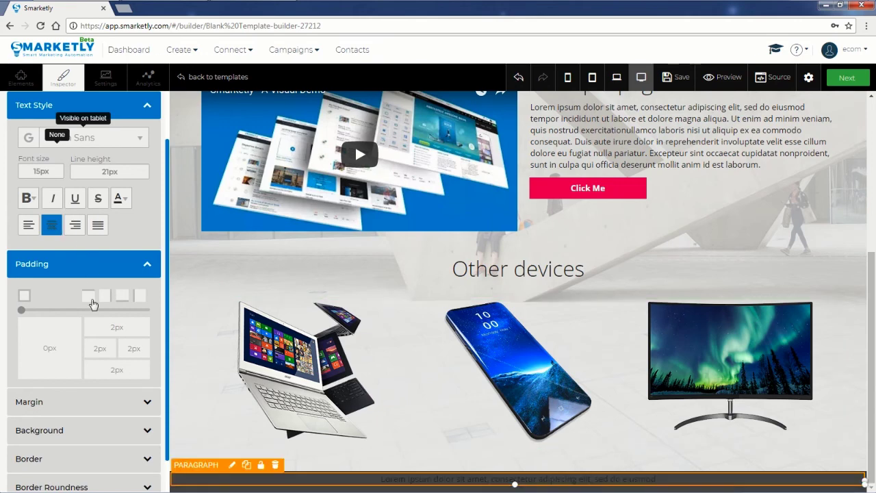
{"action": "left_click", "coordinate": [117, 327]}
{"action": "type", "text": "22"}
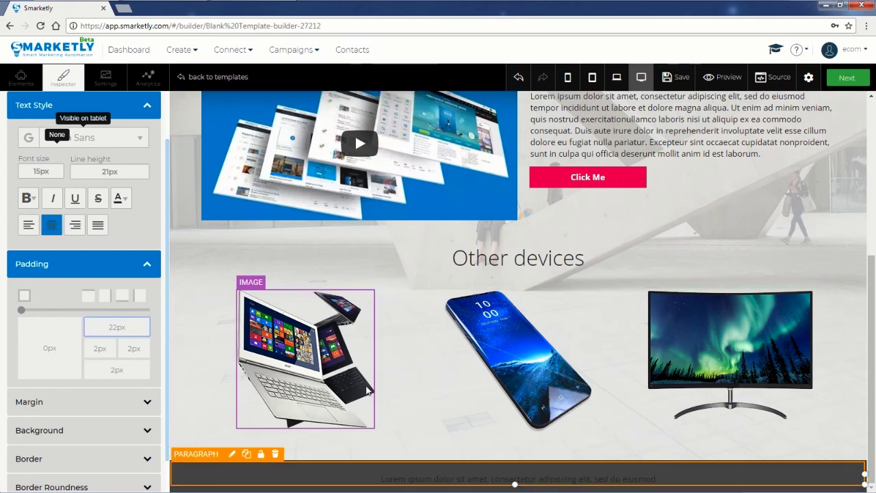
{"action": "left_click", "coordinate": [117, 369]}
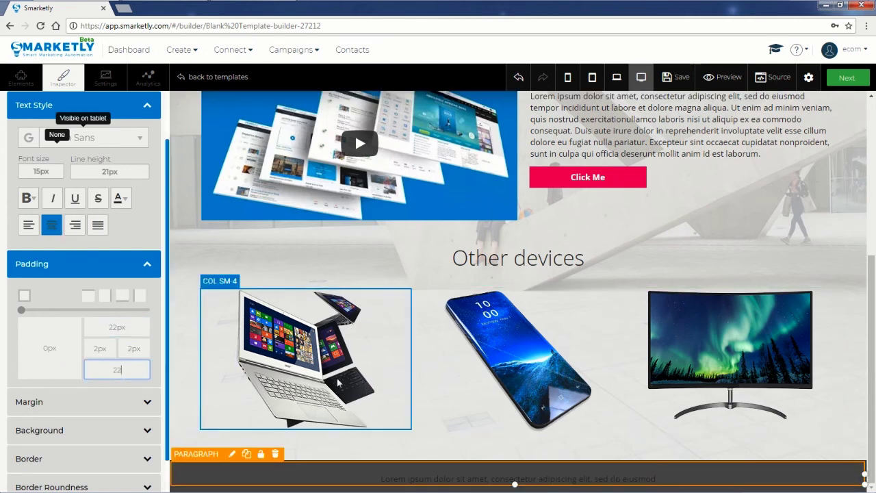
{"action": "type", "text": "22"}
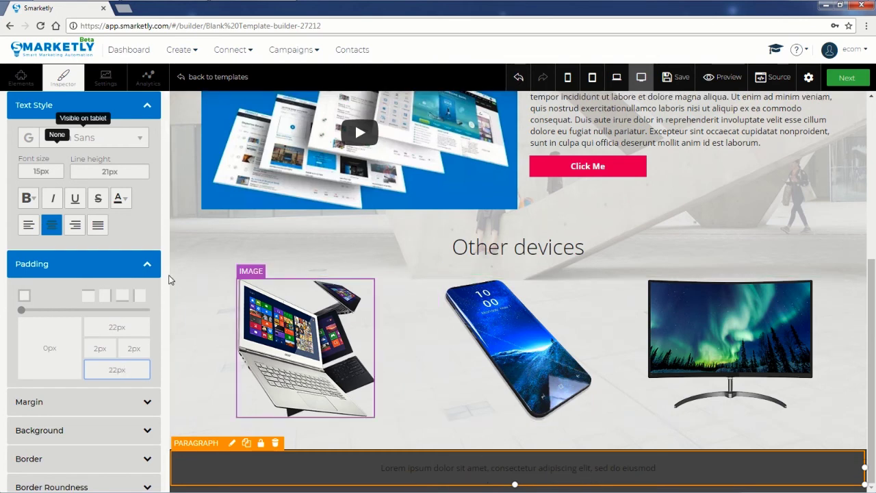
Step: Make the footer paragraph text white
{"action": "left_click", "coordinate": [121, 199]}
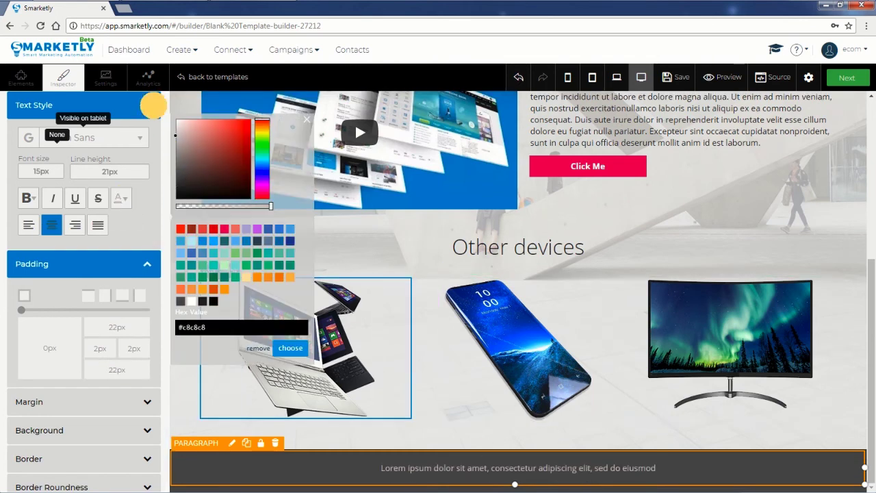
{"action": "left_click", "coordinate": [192, 302]}
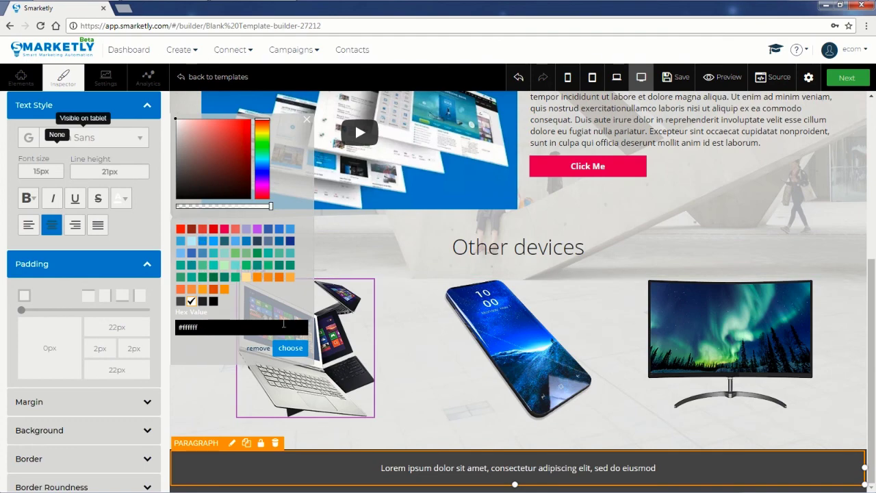
{"action": "left_click", "coordinate": [290, 348]}
Step: Give the orange hero section 40px padding at the top and bottom
{"action": "left_click", "coordinate": [863, 423]}
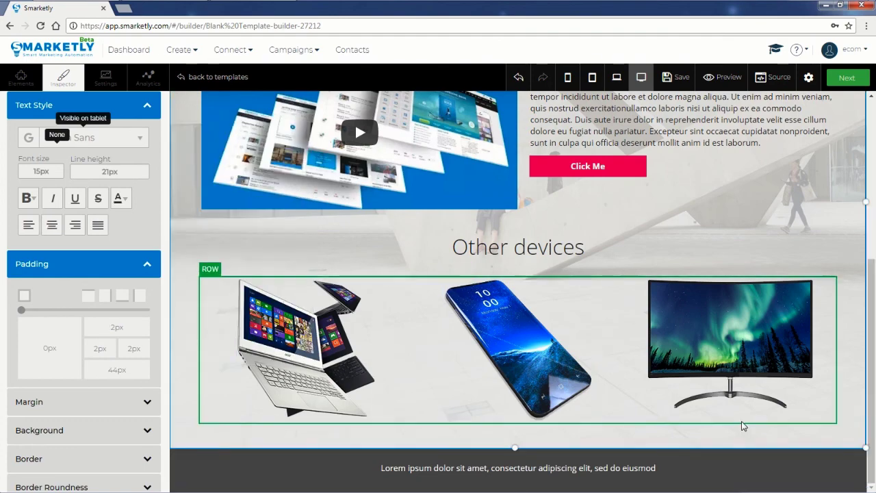
{"action": "scroll", "coordinate": [744, 426], "scroll_direction": "up", "scroll_amount": 5}
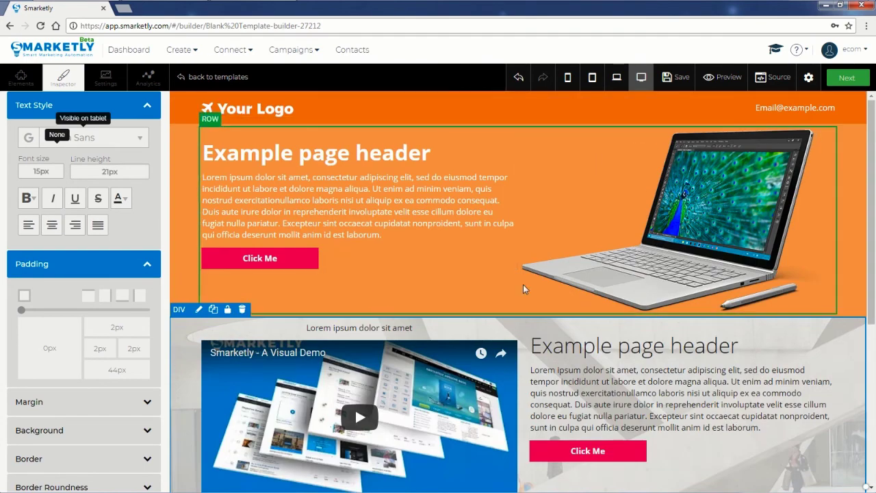
{"action": "left_click", "coordinate": [183, 234]}
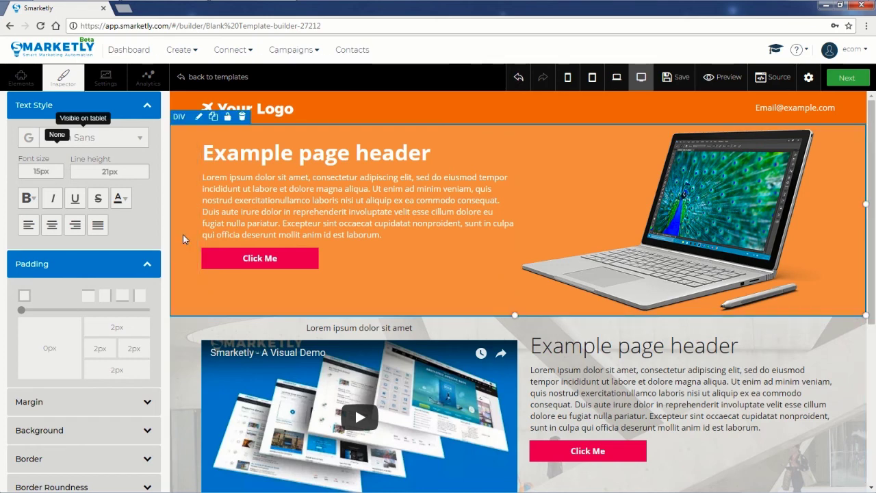
{"action": "left_click", "coordinate": [136, 323]}
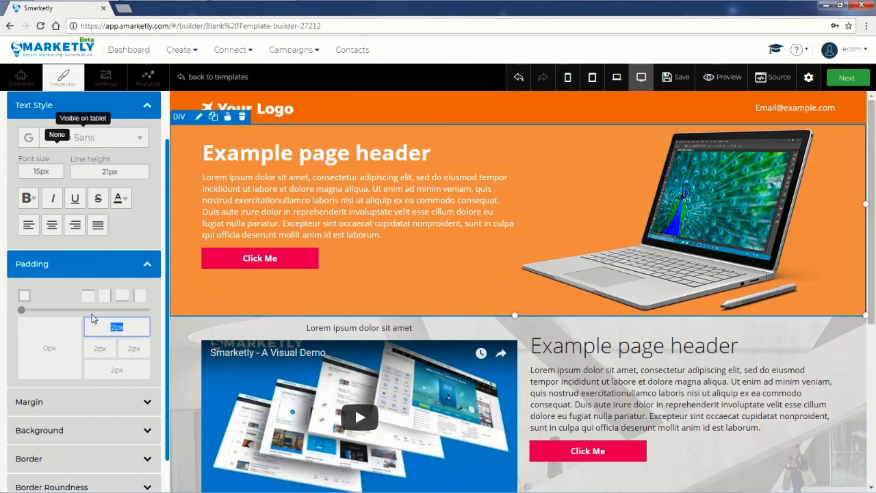
{"action": "type", "text": "40"}
{"action": "key", "text": "Tab"}
{"action": "type", "text": "40"}
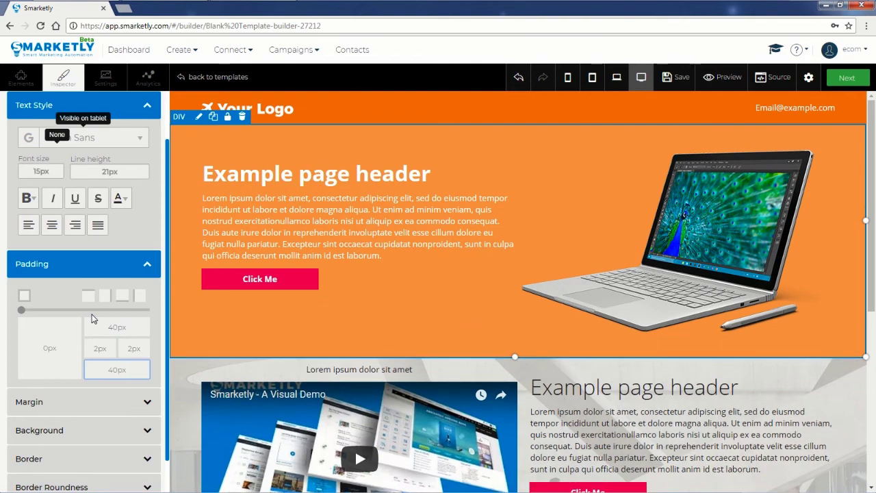
{"action": "left_click", "coordinate": [856, 397]}
{"action": "scroll", "coordinate": [763, 352], "scroll_direction": "down", "scroll_amount": 4}
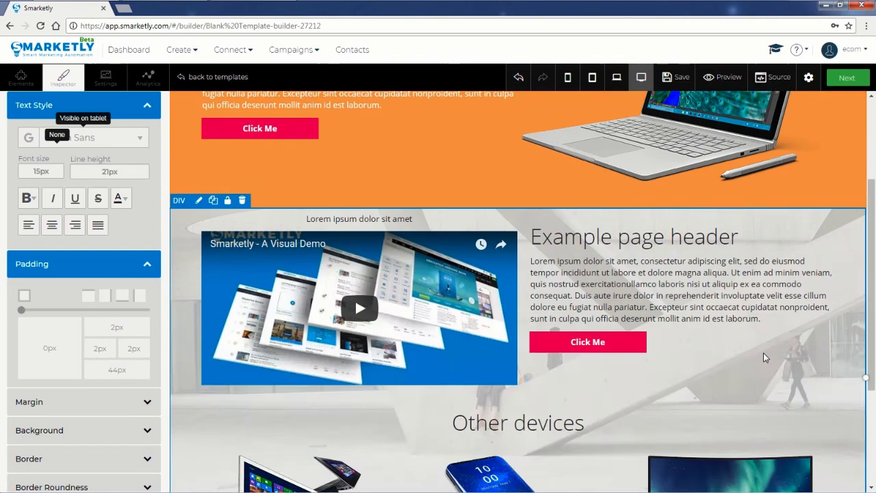
{"action": "scroll", "coordinate": [684, 274], "scroll_direction": "up", "scroll_amount": 4}
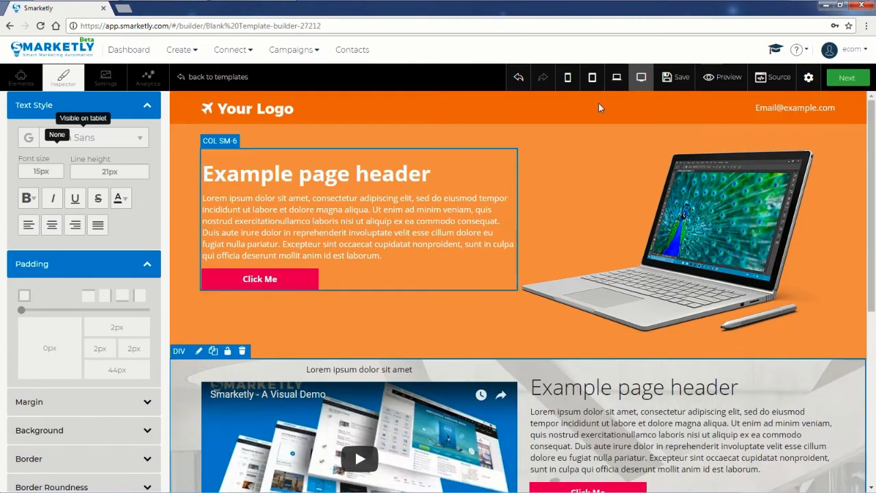
Step: Preview the page at tablet width, then switch to the phone layout
{"action": "left_click", "coordinate": [592, 78]}
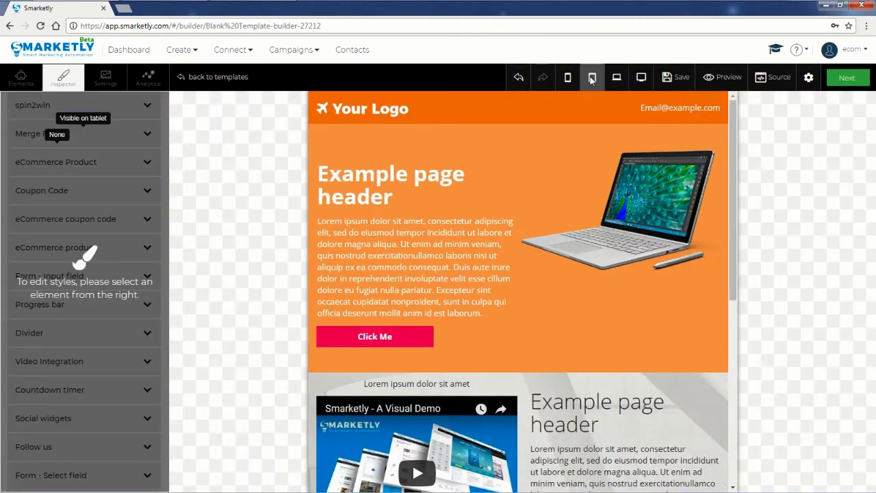
{"action": "scroll", "coordinate": [557, 178], "scroll_direction": "down", "scroll_amount": 4}
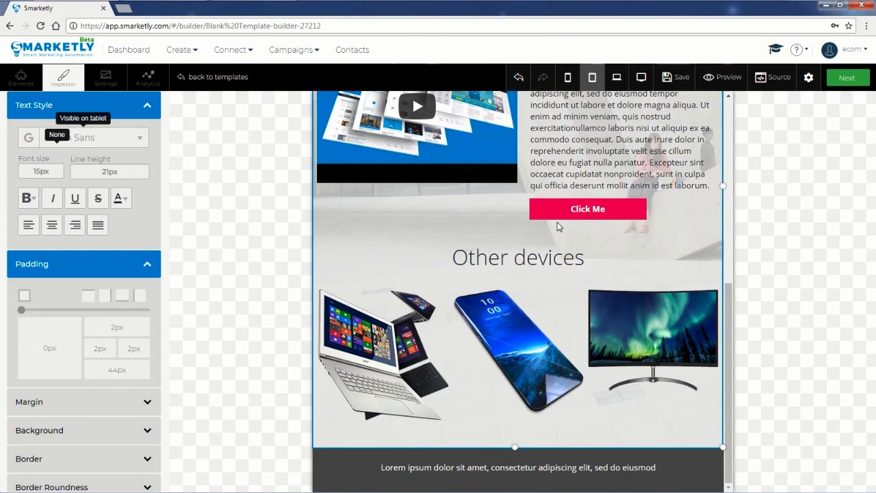
{"action": "scroll", "coordinate": [557, 222], "scroll_direction": "up", "scroll_amount": 5}
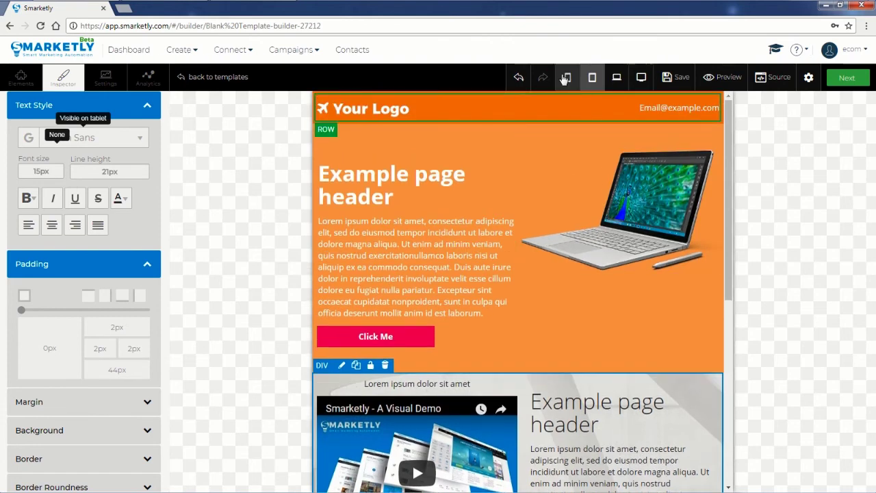
{"action": "left_click", "coordinate": [566, 78]}
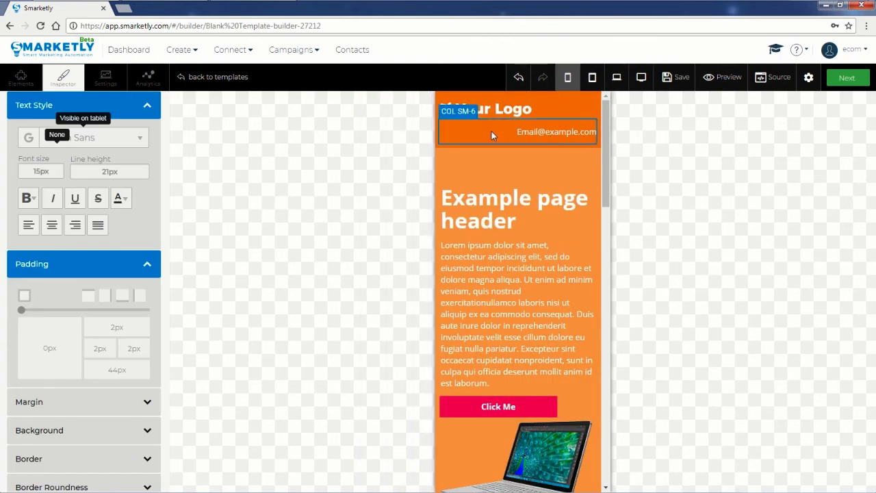
{"action": "left_click", "coordinate": [540, 145]}
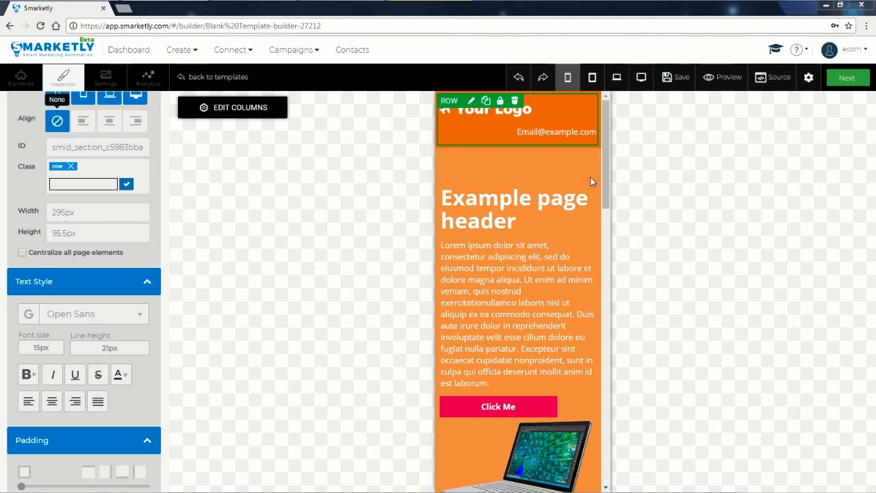
{"action": "left_click_drag", "start_coordinate": [606, 198], "coordinate": [606, 116]}
Step: In phone view, set the hero heading to 22px and its paragraph to 12px
{"action": "left_click", "coordinate": [495, 203]}
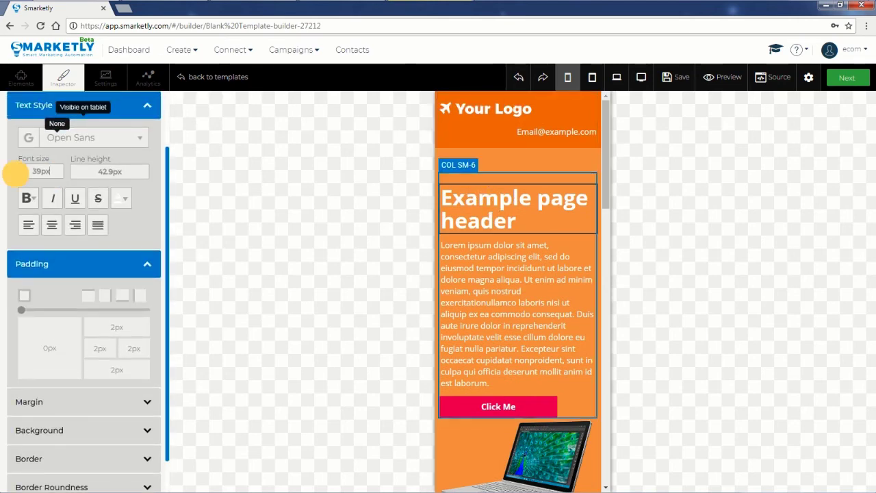
{"action": "type", "text": "22"}
{"action": "left_click", "coordinate": [470, 256]}
{"action": "left_click_drag", "start_coordinate": [51, 171], "coordinate": [9, 175]}
{"action": "type", "text": "12"}
Step: Shorten the video block by dragging its bottom edge up
{"action": "scroll", "coordinate": [571, 180], "scroll_direction": "down", "scroll_amount": 5}
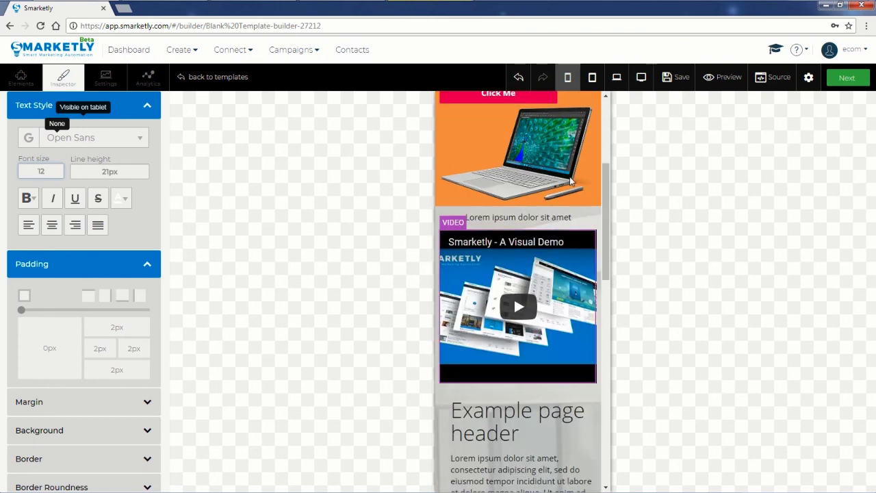
{"action": "scroll", "coordinate": [569, 184], "scroll_direction": "down", "scroll_amount": 3}
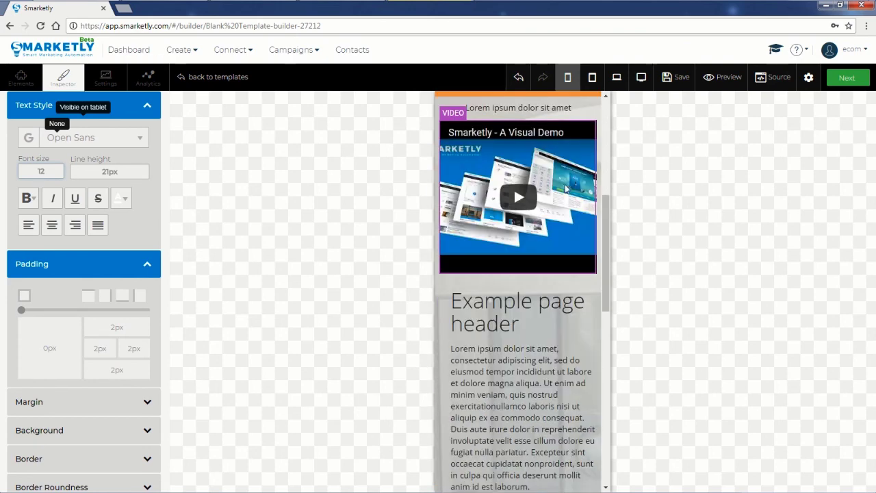
{"action": "left_click_drag", "start_coordinate": [514, 272], "coordinate": [515, 217]}
Step: Set the second Example page header heading to 22px and its paragraph to 12px
{"action": "left_click", "coordinate": [514, 241]}
{"action": "type", "text": "22"}
{"action": "left_click", "coordinate": [472, 301]}
{"action": "left_click", "coordinate": [38, 241]}
{"action": "type", "text": "12"}
{"action": "scroll", "coordinate": [490, 310], "scroll_direction": "down", "scroll_amount": 2}
{"action": "scroll", "coordinate": [490, 310], "scroll_direction": "down", "scroll_amount": 4}
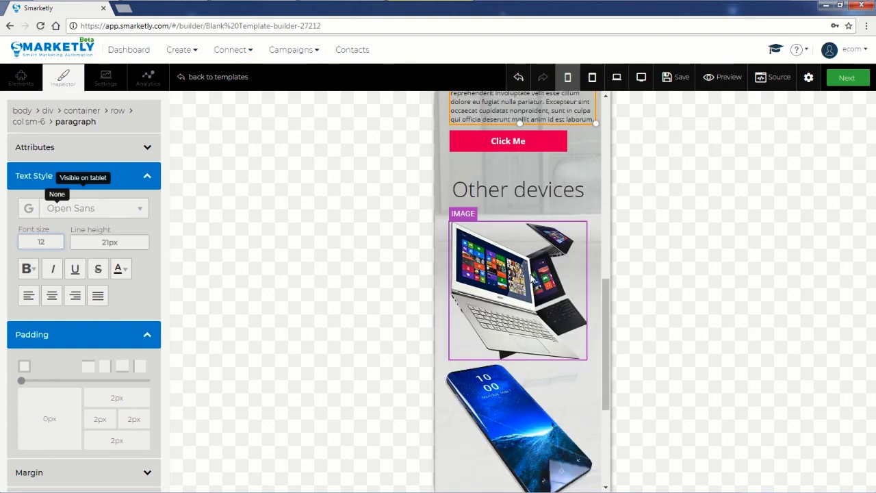
{"action": "scroll", "coordinate": [536, 308], "scroll_direction": "up", "scroll_amount": 4}
{"action": "scroll", "coordinate": [537, 308], "scroll_direction": "up", "scroll_amount": 3}
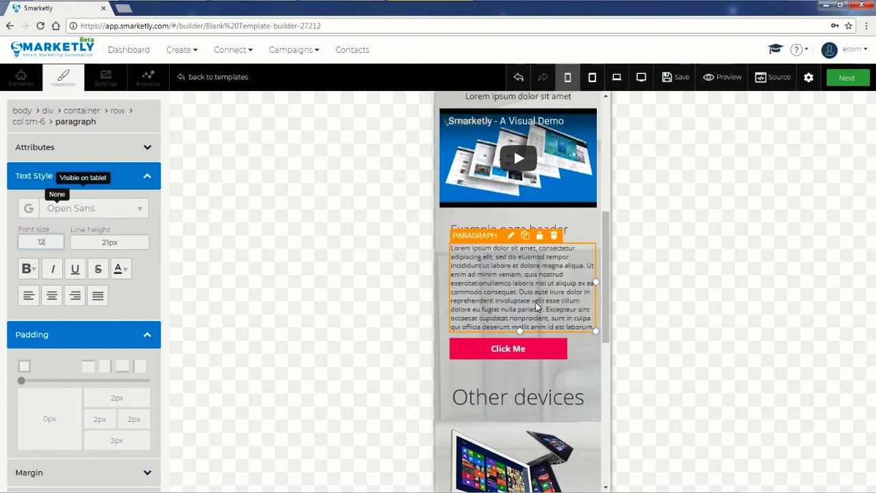
{"action": "scroll", "coordinate": [536, 308], "scroll_direction": "down", "scroll_amount": 6}
{"action": "scroll", "coordinate": [537, 307], "scroll_direction": "up", "scroll_amount": 10}
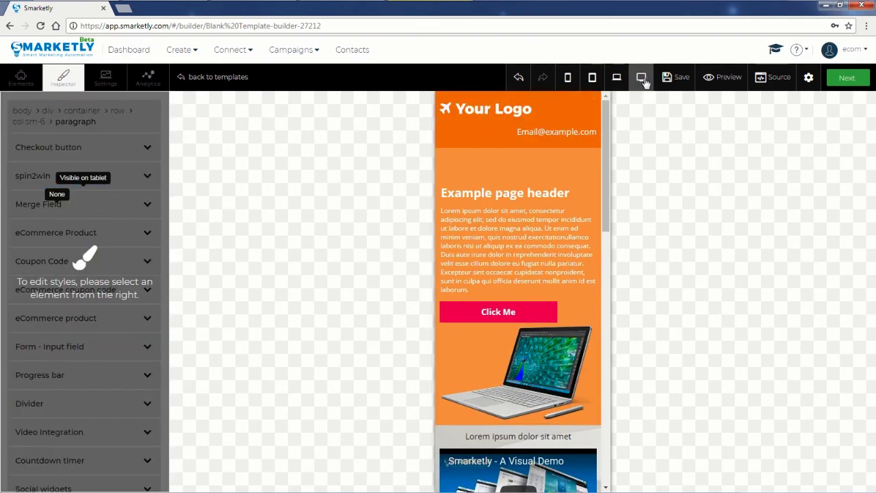
Step: Switch back to desktop width, review the page, and open the help menu
{"action": "left_click", "coordinate": [641, 76]}
{"action": "scroll", "coordinate": [412, 200], "scroll_direction": "down", "scroll_amount": 1}
{"action": "scroll", "coordinate": [412, 201], "scroll_direction": "down", "scroll_amount": 3}
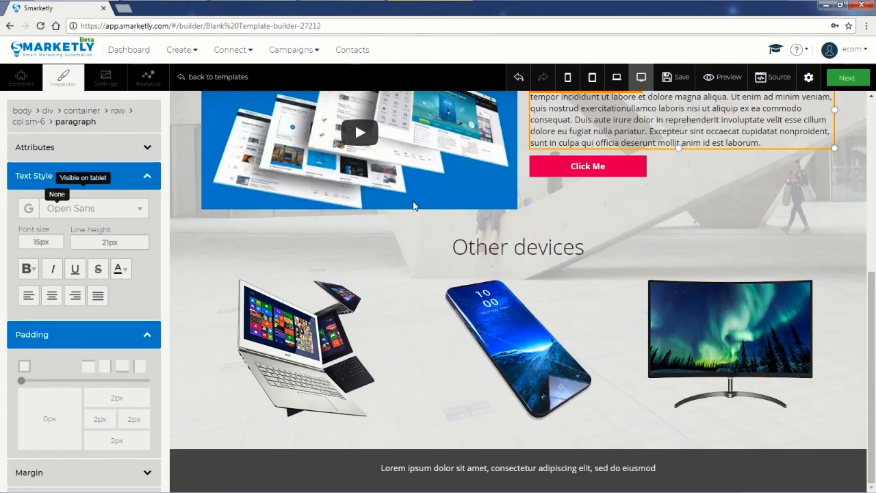
{"action": "scroll", "coordinate": [546, 210], "scroll_direction": "up", "scroll_amount": 4}
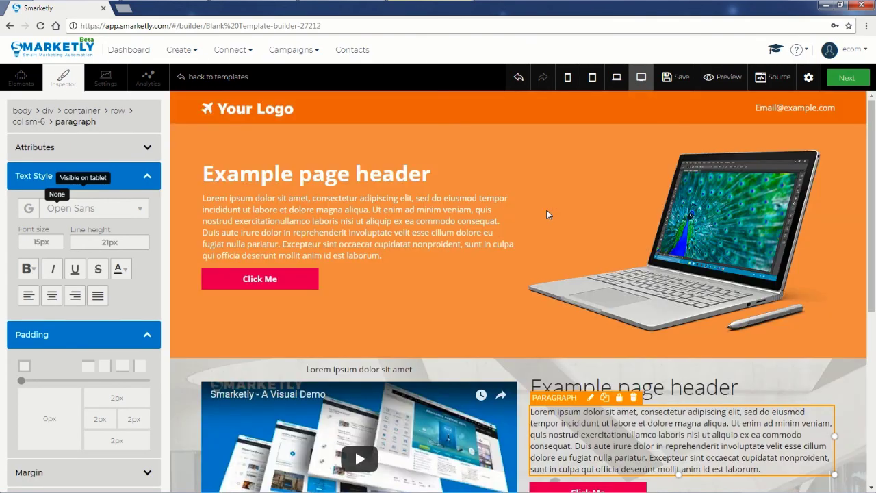
{"action": "left_click", "coordinate": [809, 78]}
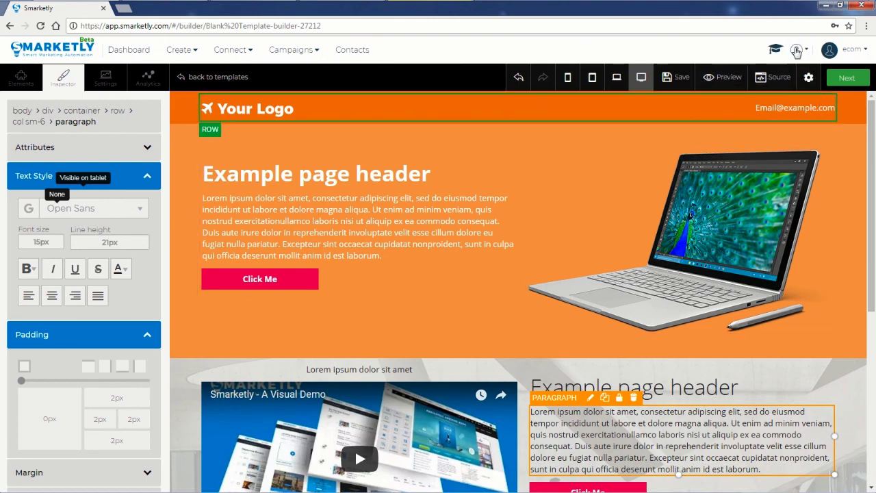
{"action": "left_click", "coordinate": [796, 51]}
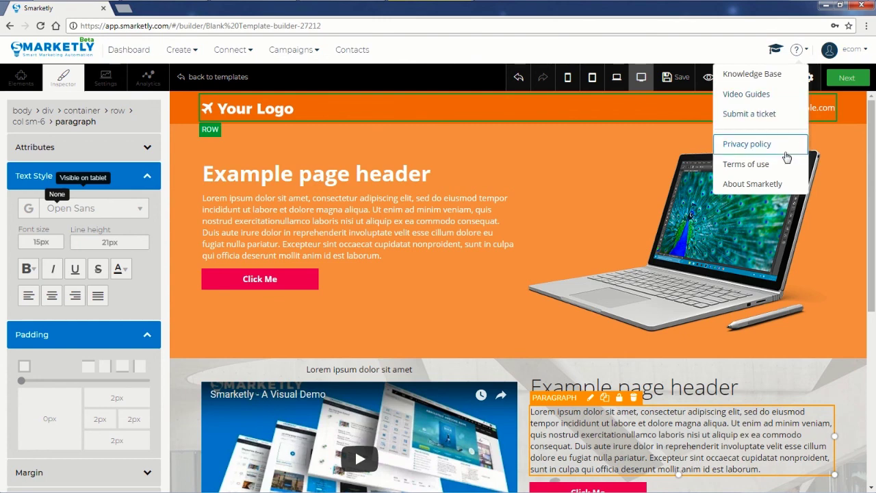